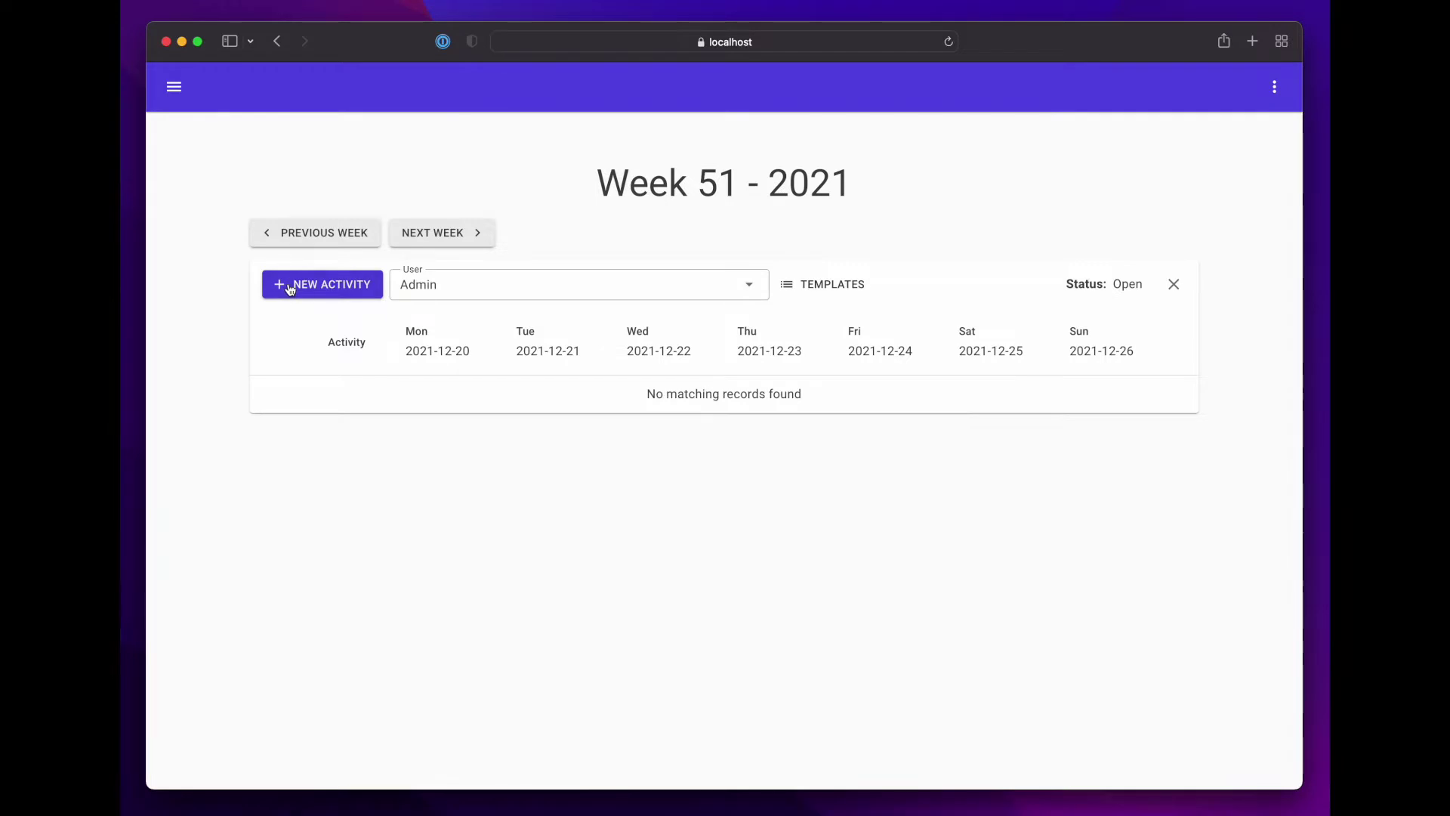
Add a new activity to week 51 with project ACME and activity Konsulttid
left_click(794, 432)
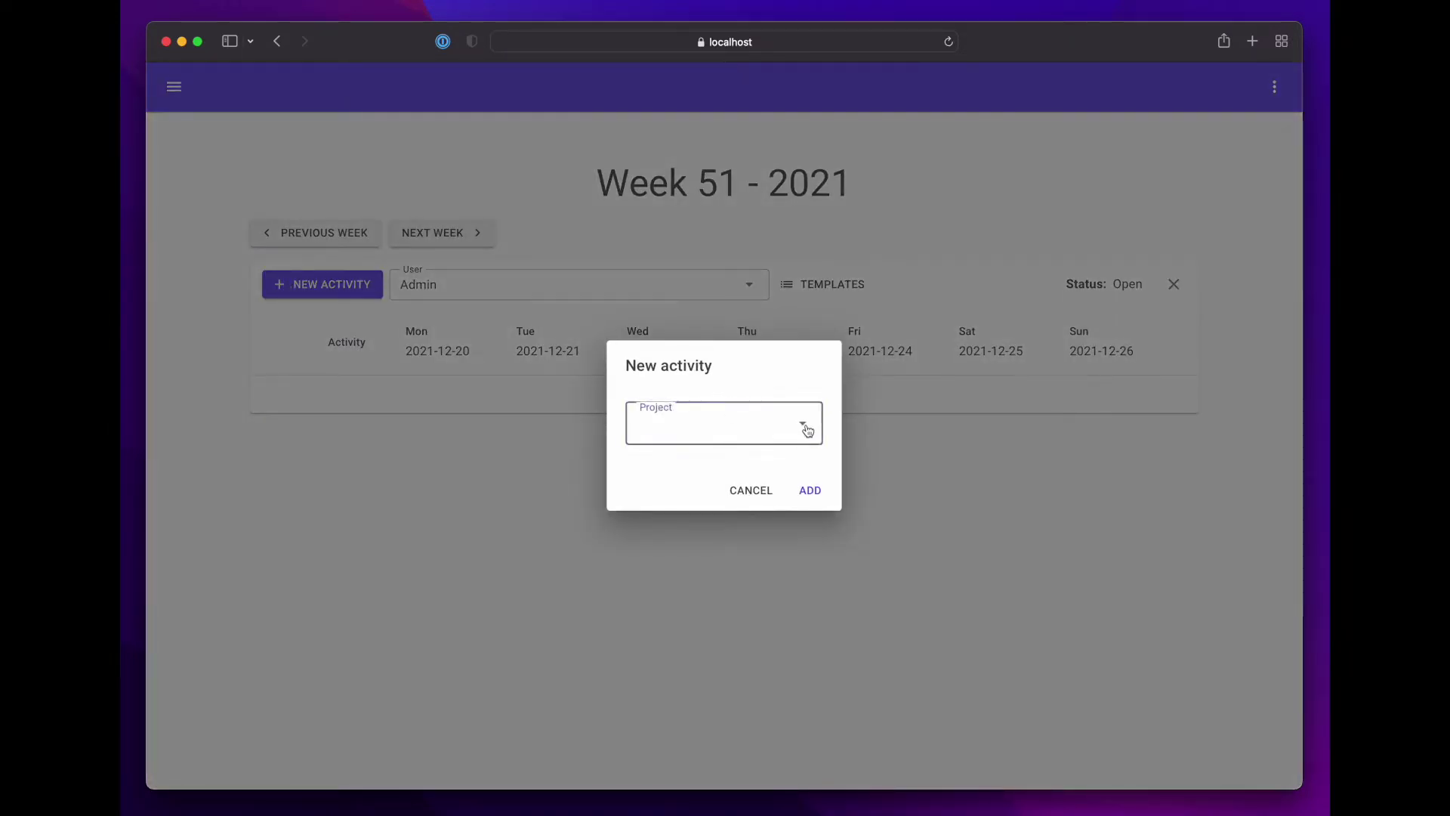
left_click(752, 435)
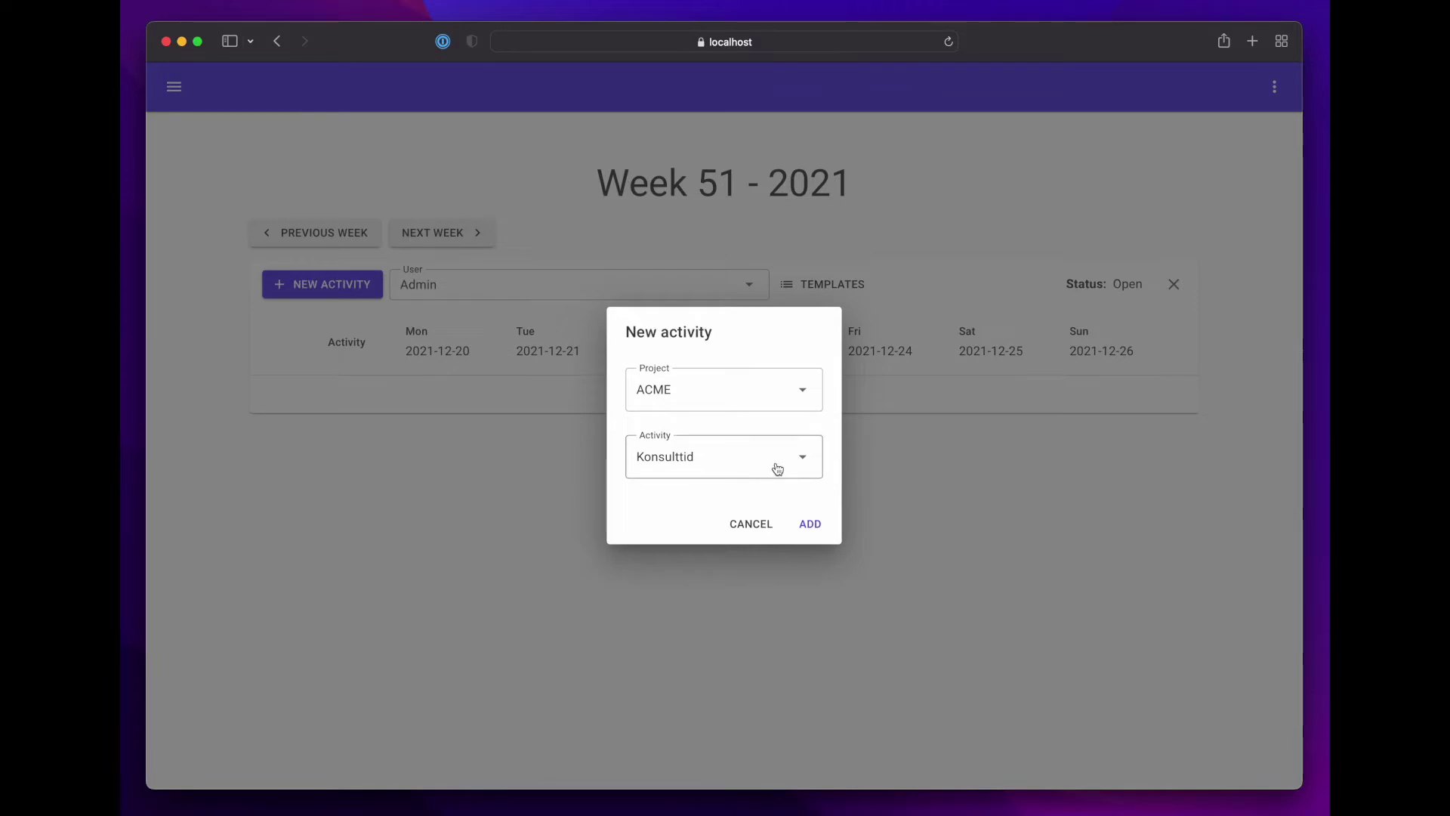
left_click(813, 525)
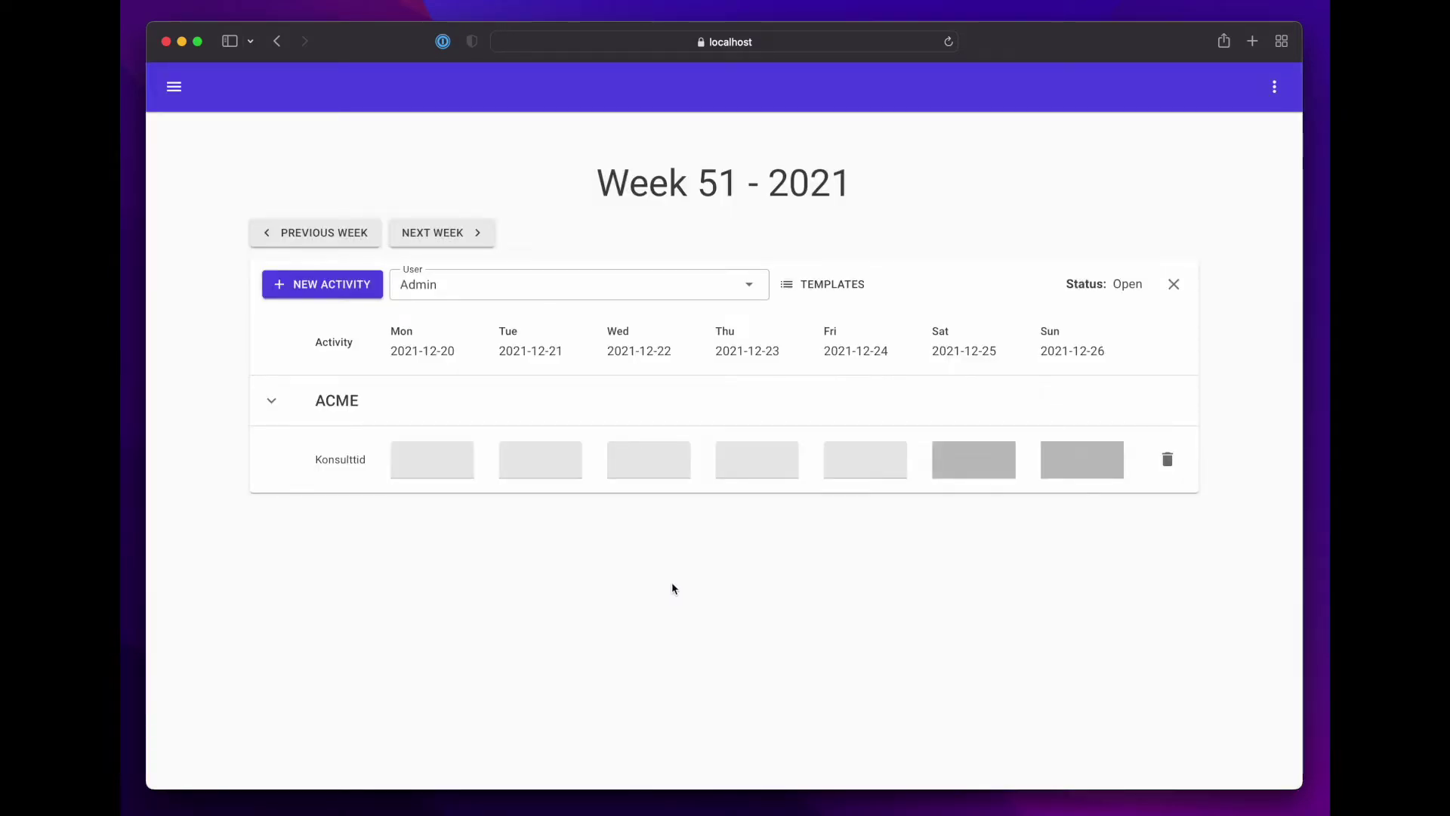
Enter 4 hours on Monday and 3 on Tuesday for Konsulttid, describing Tuesday's entry as "This is a test"
left_click(432, 464)
type("4")
key("Tab")
type("3")
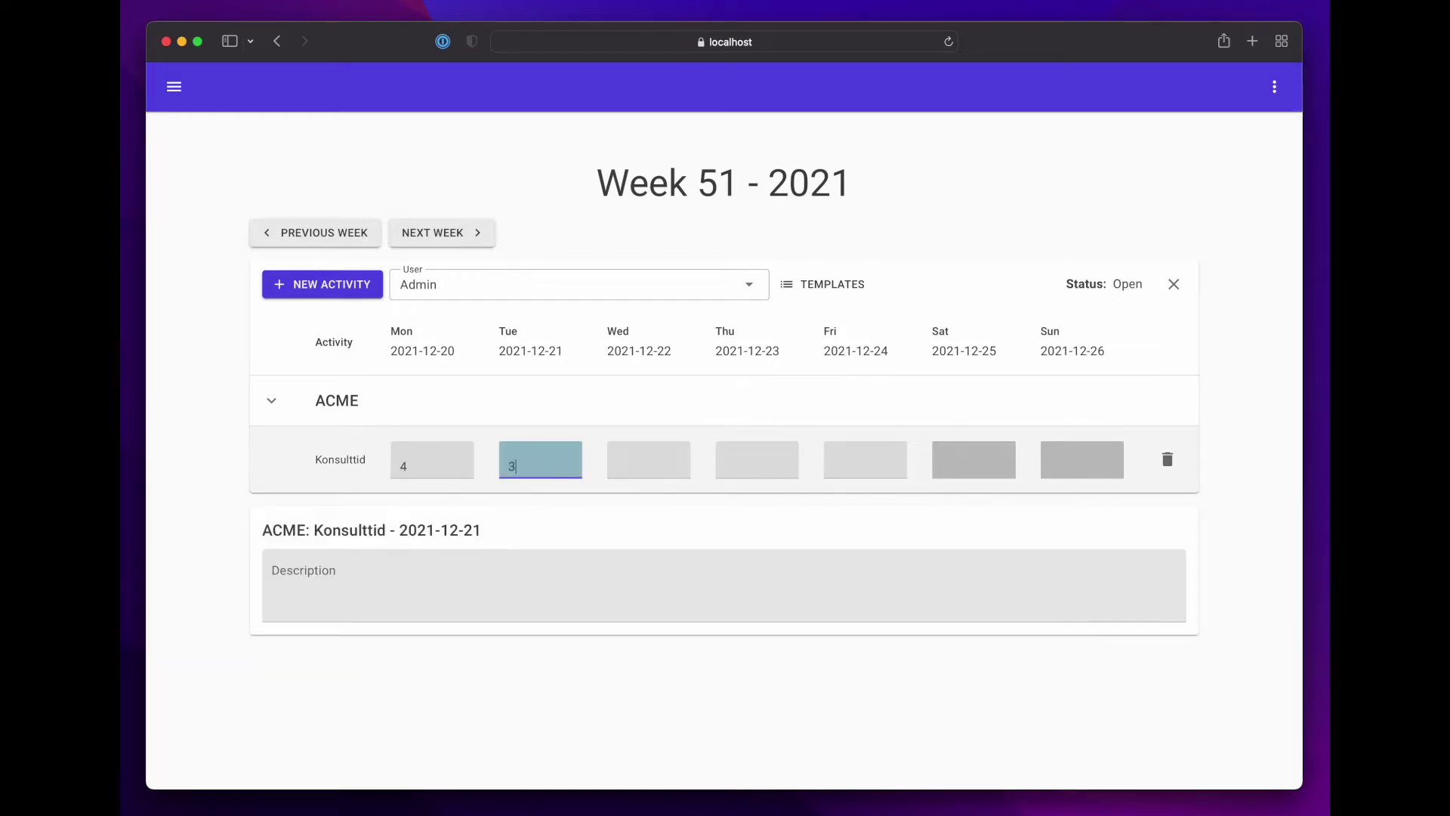
left_click(487, 571)
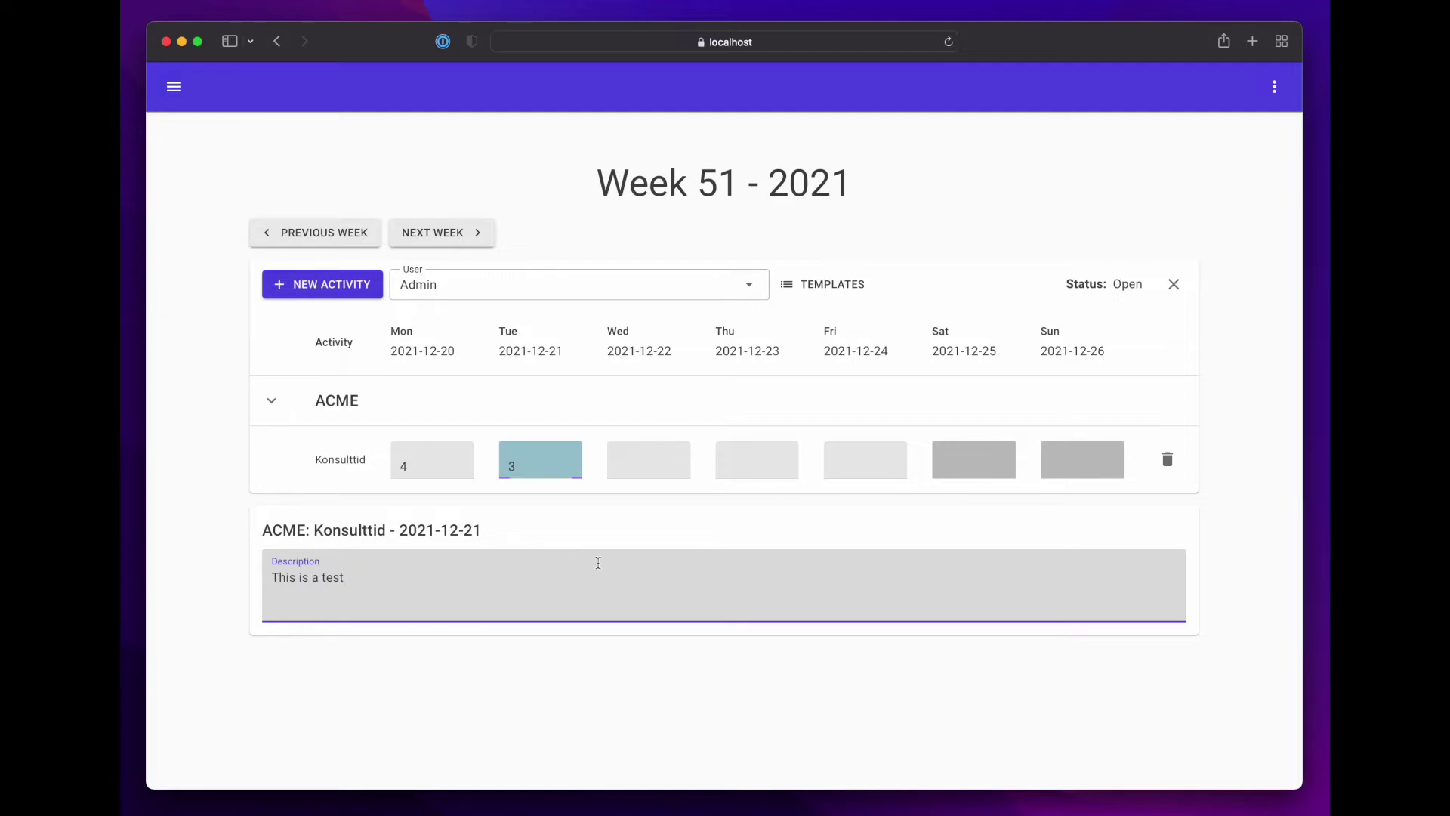
Enter Konsulttid hours of 4 on Wednesday, 5 on Thursday and 8 on Friday
left_click(664, 467)
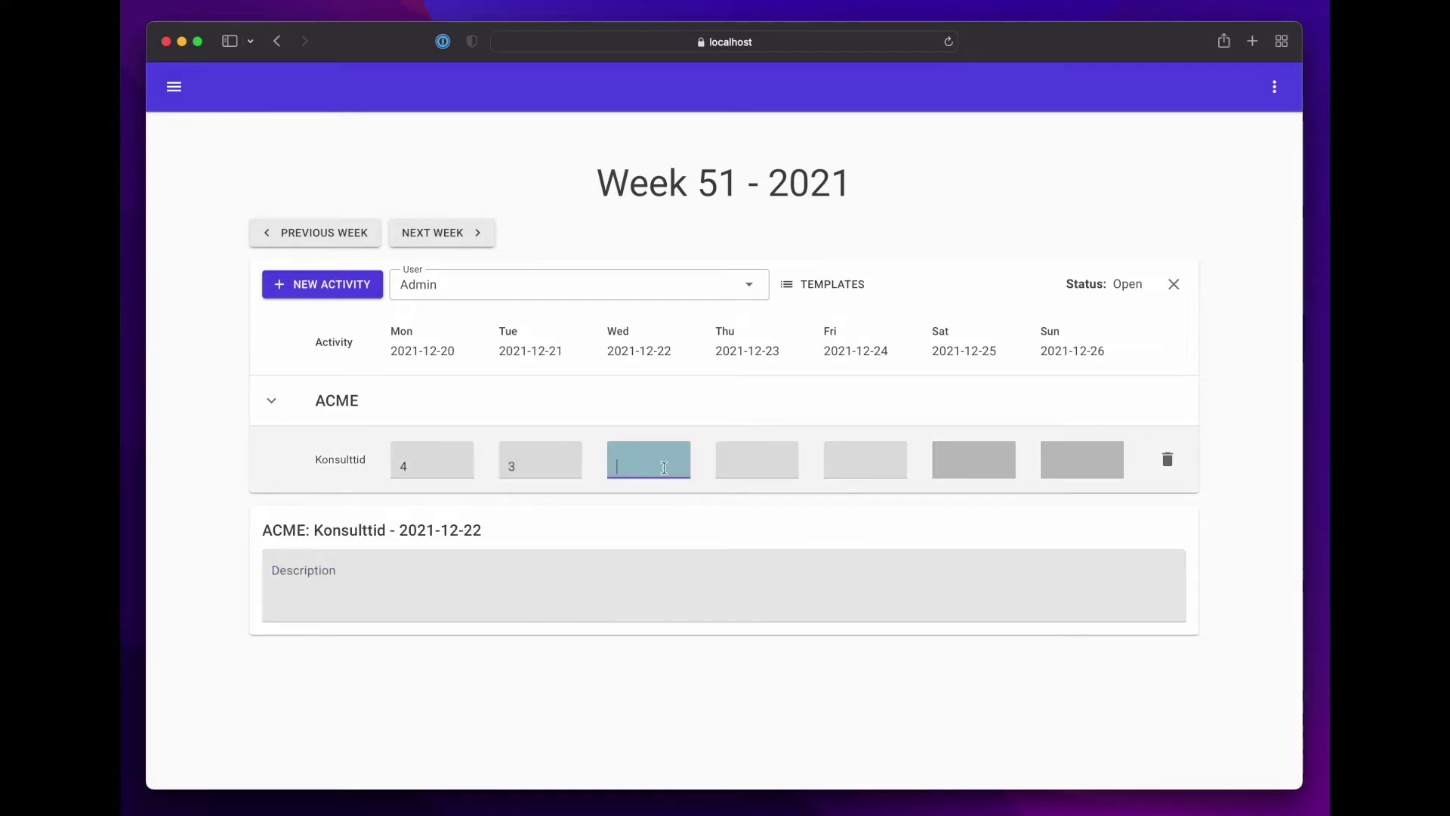
type("4")
left_click(747, 461)
type("5")
left_click(865, 459)
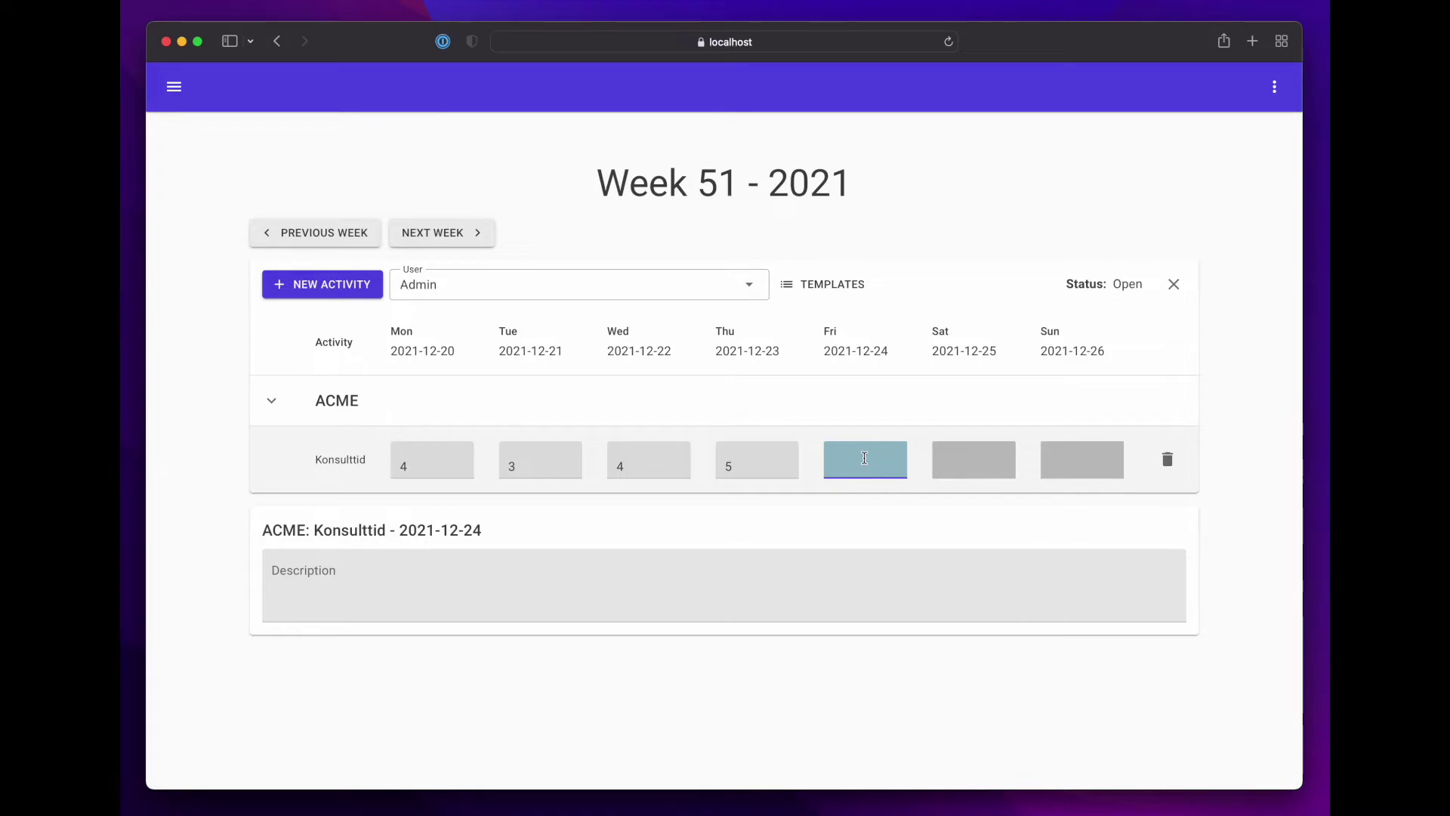
type("8")
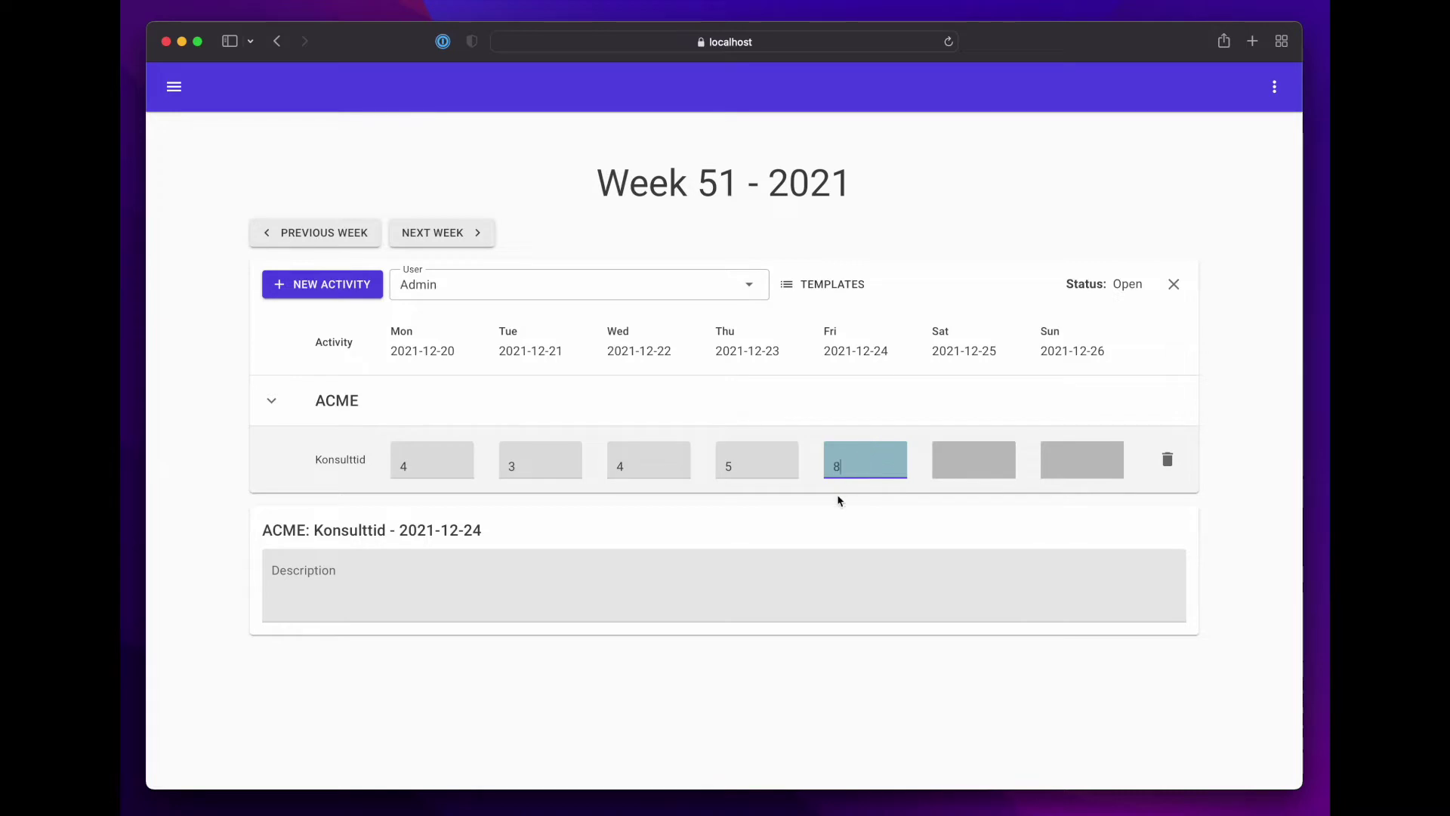
Try to report more than 8 hours of Konsulttid on Friday
left_click(770, 572)
left_click(884, 453)
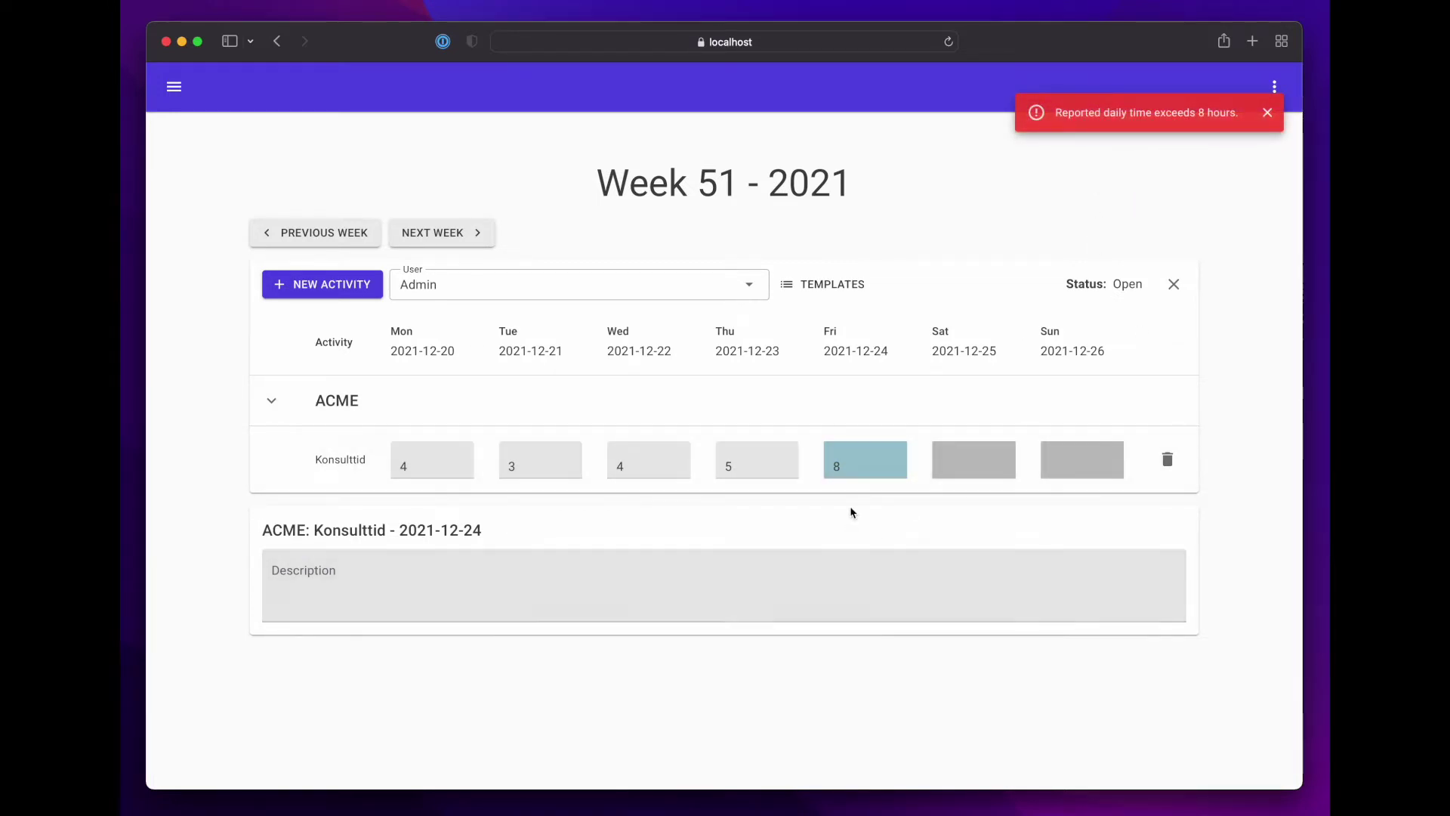
left_click(831, 465)
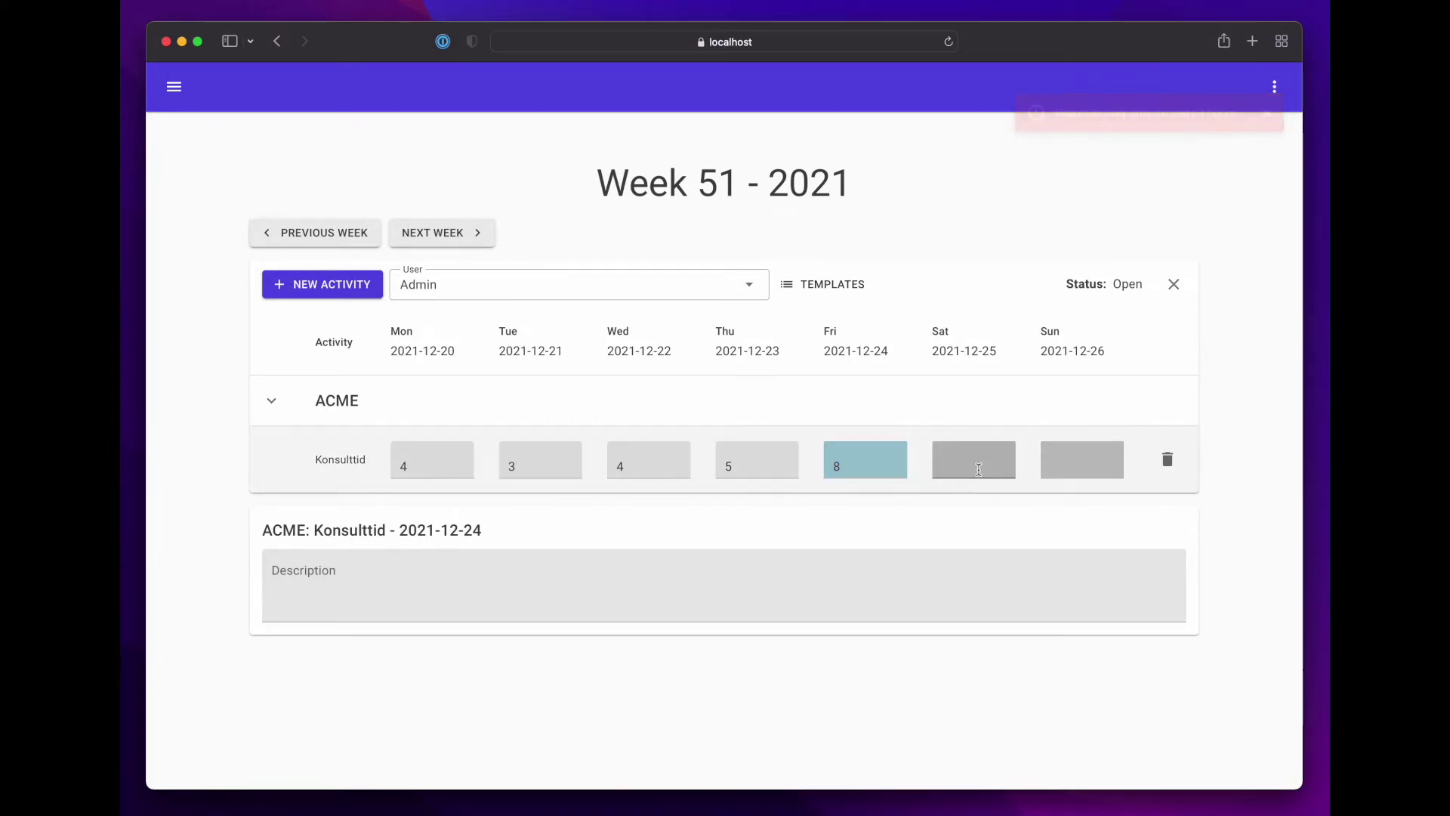
Enter weekend Konsulttid hours of 4 on Saturday and 5 on Sunday
type("4")
key("Tab")
type("4")
left_click(1033, 531)
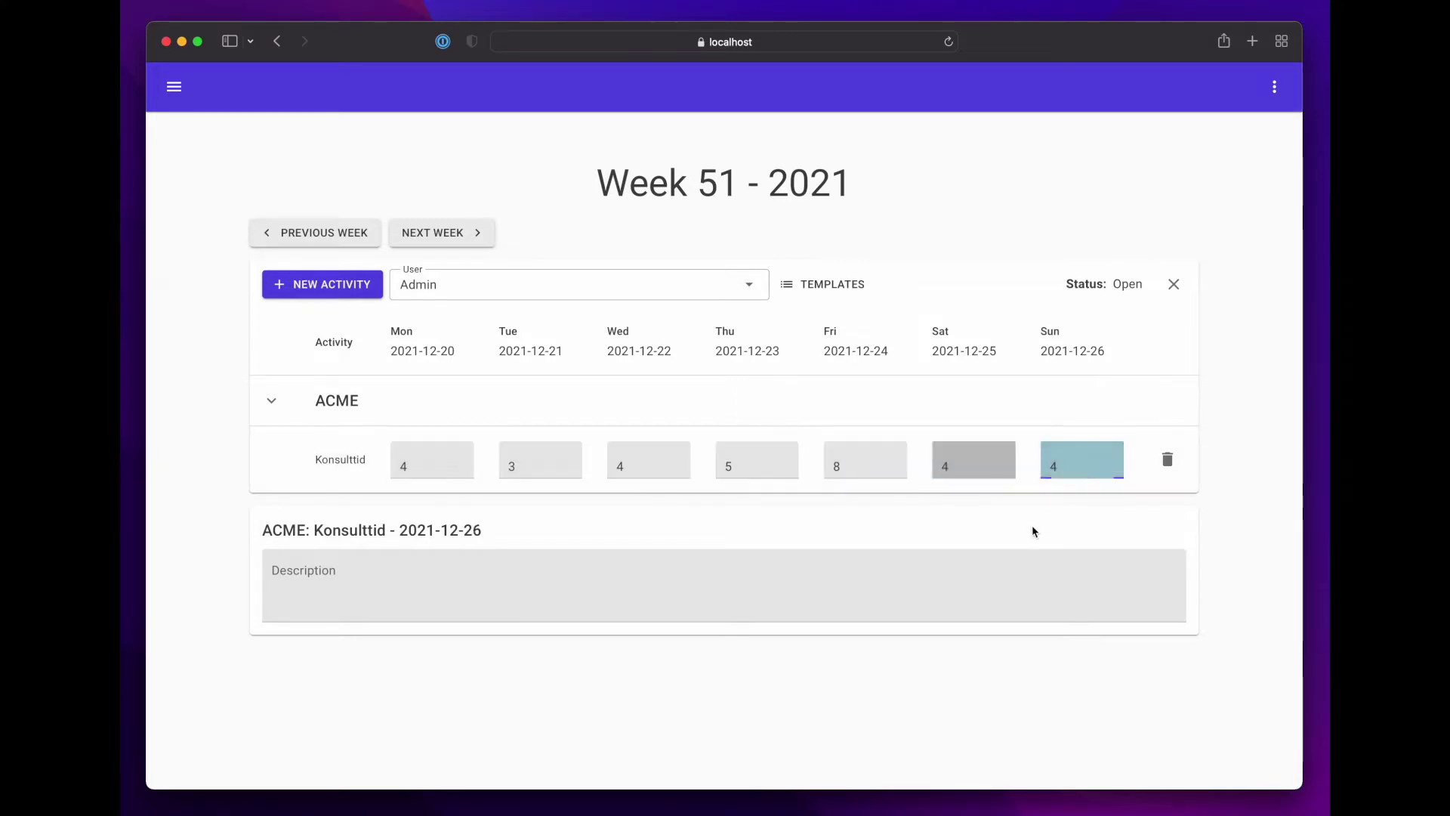
left_click(1063, 474)
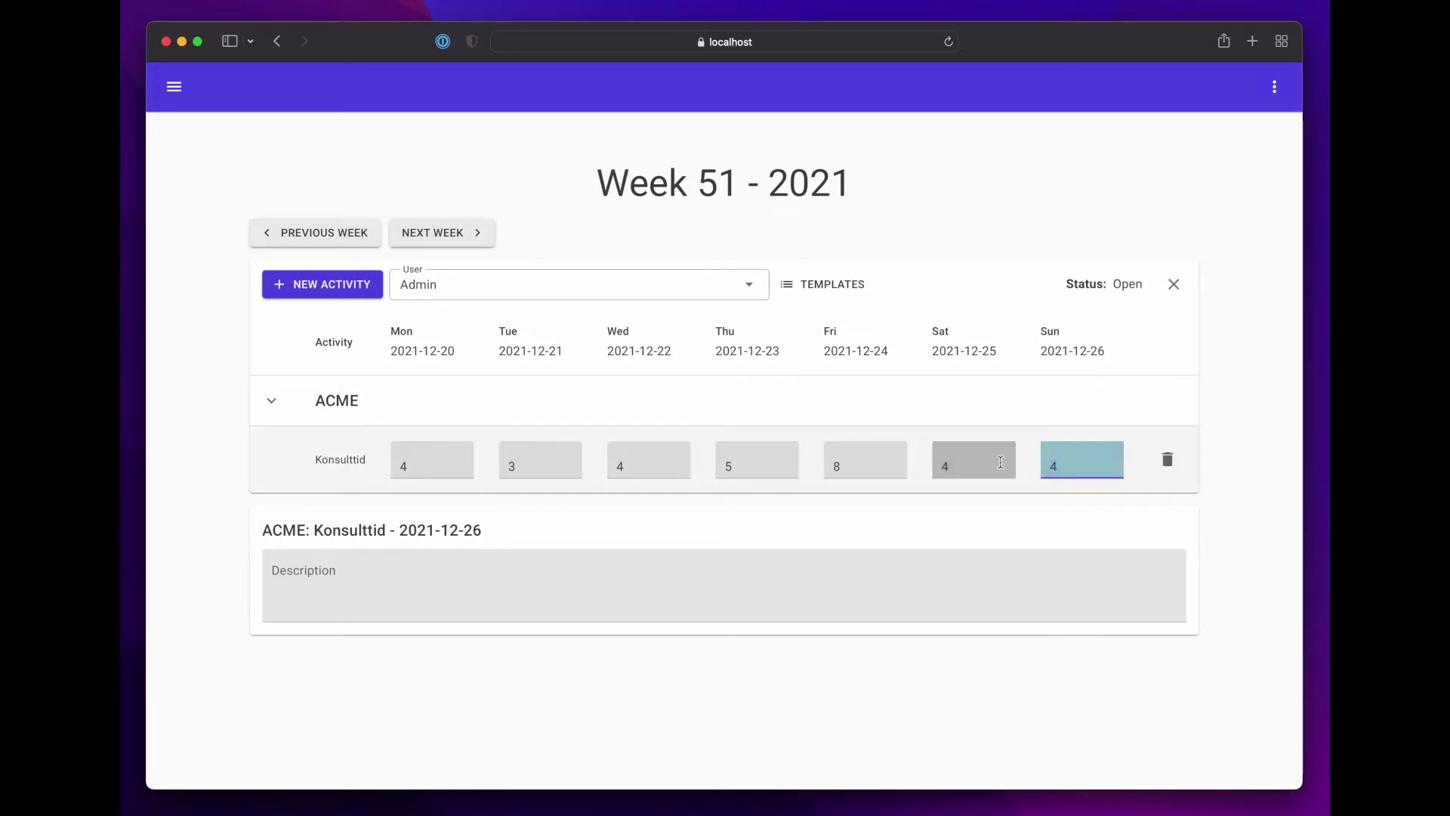
type("5")
left_click(957, 537)
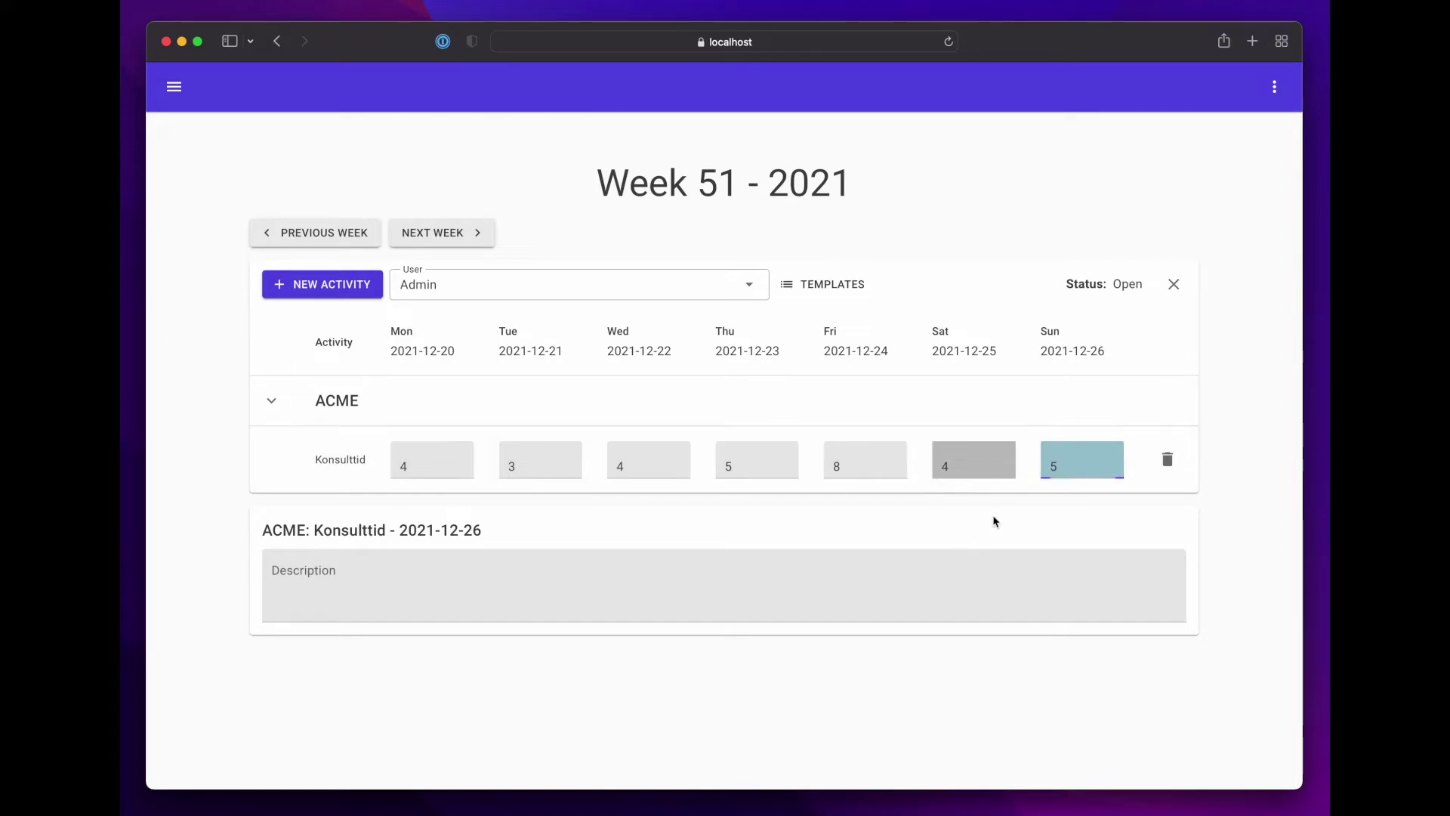
Set the Konsulttid hours to 7 on Sunday and 5 on Saturday
left_click(1069, 468)
type("7")
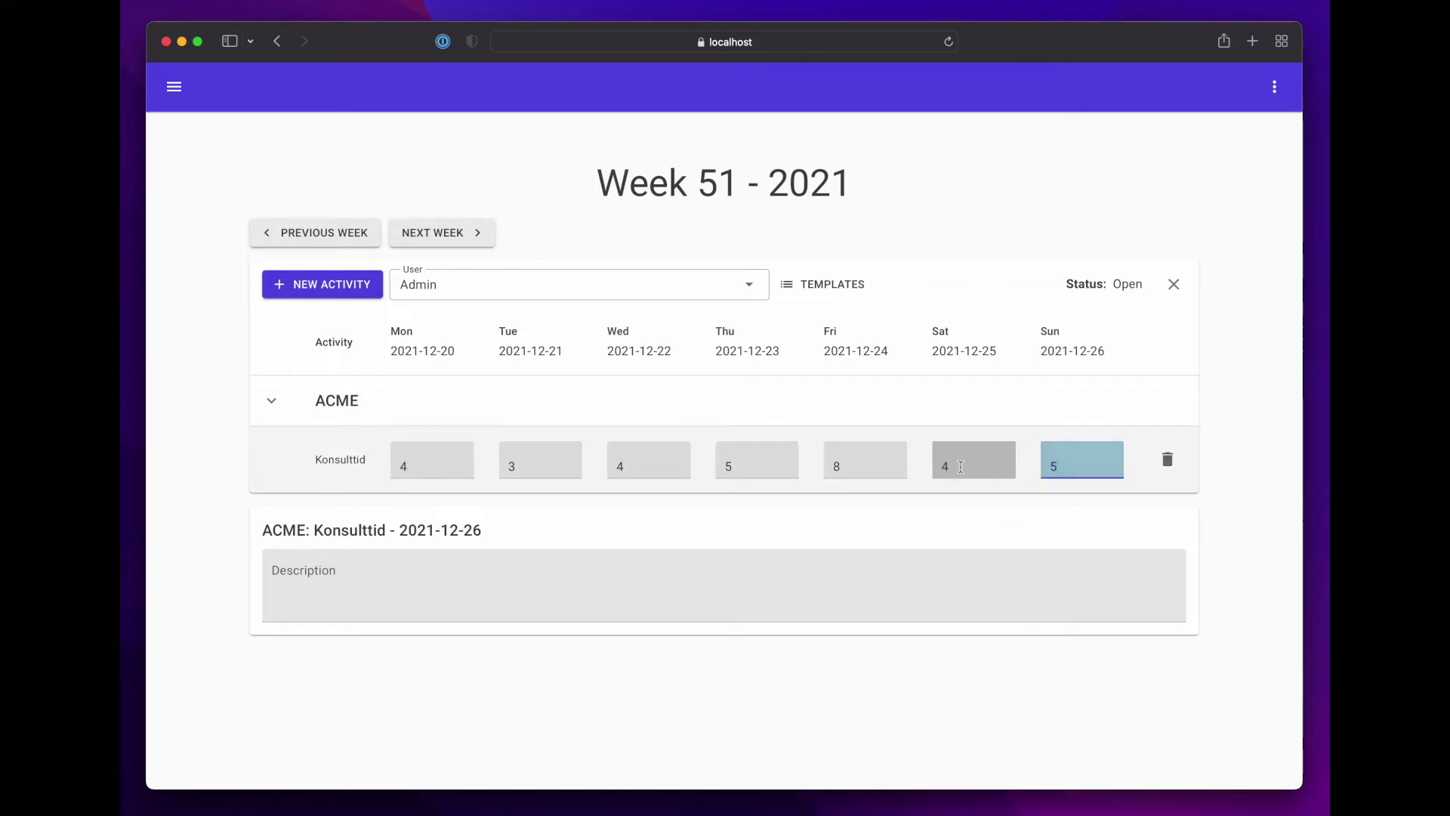
left_click(940, 540)
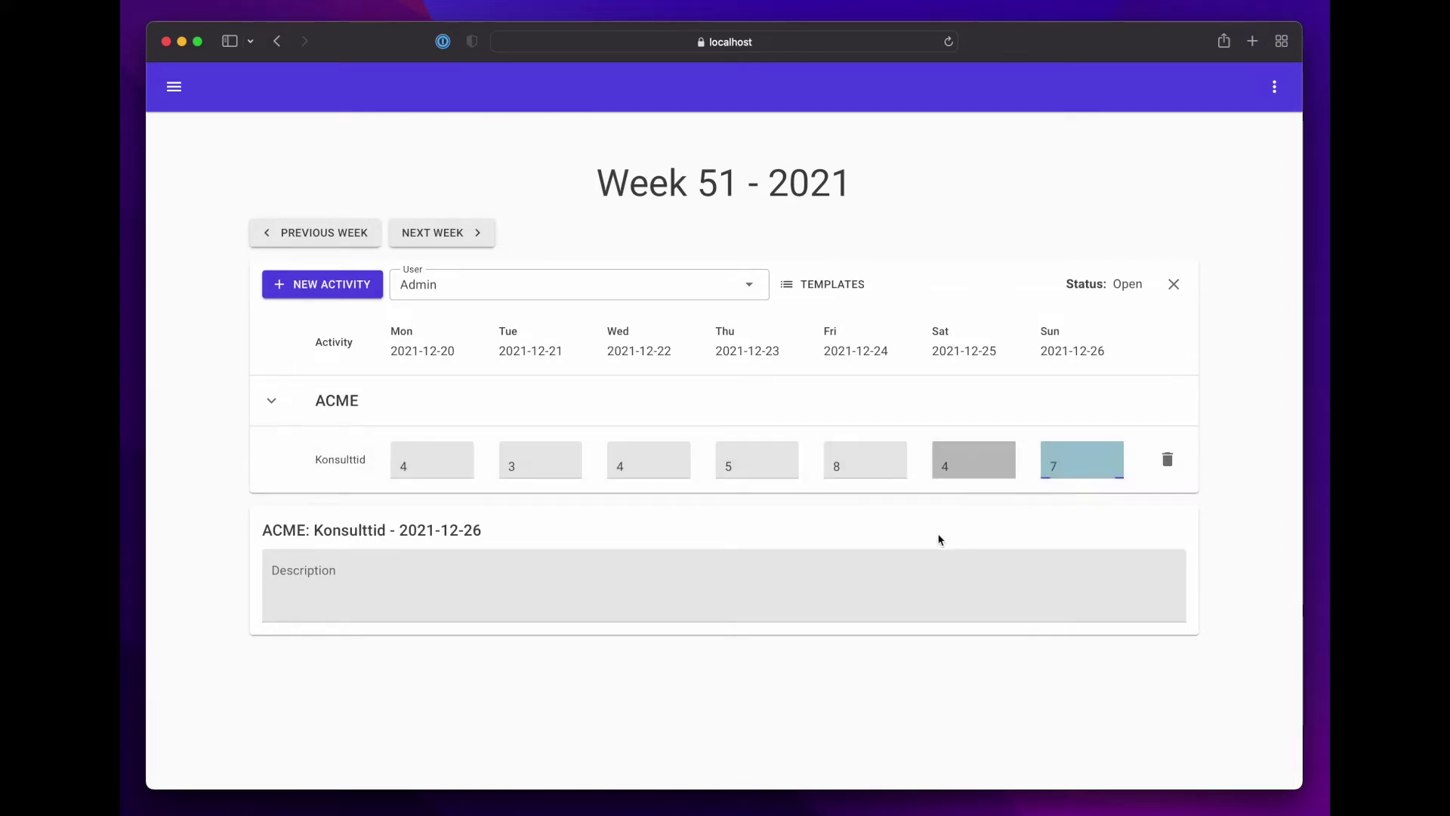
left_click(982, 471)
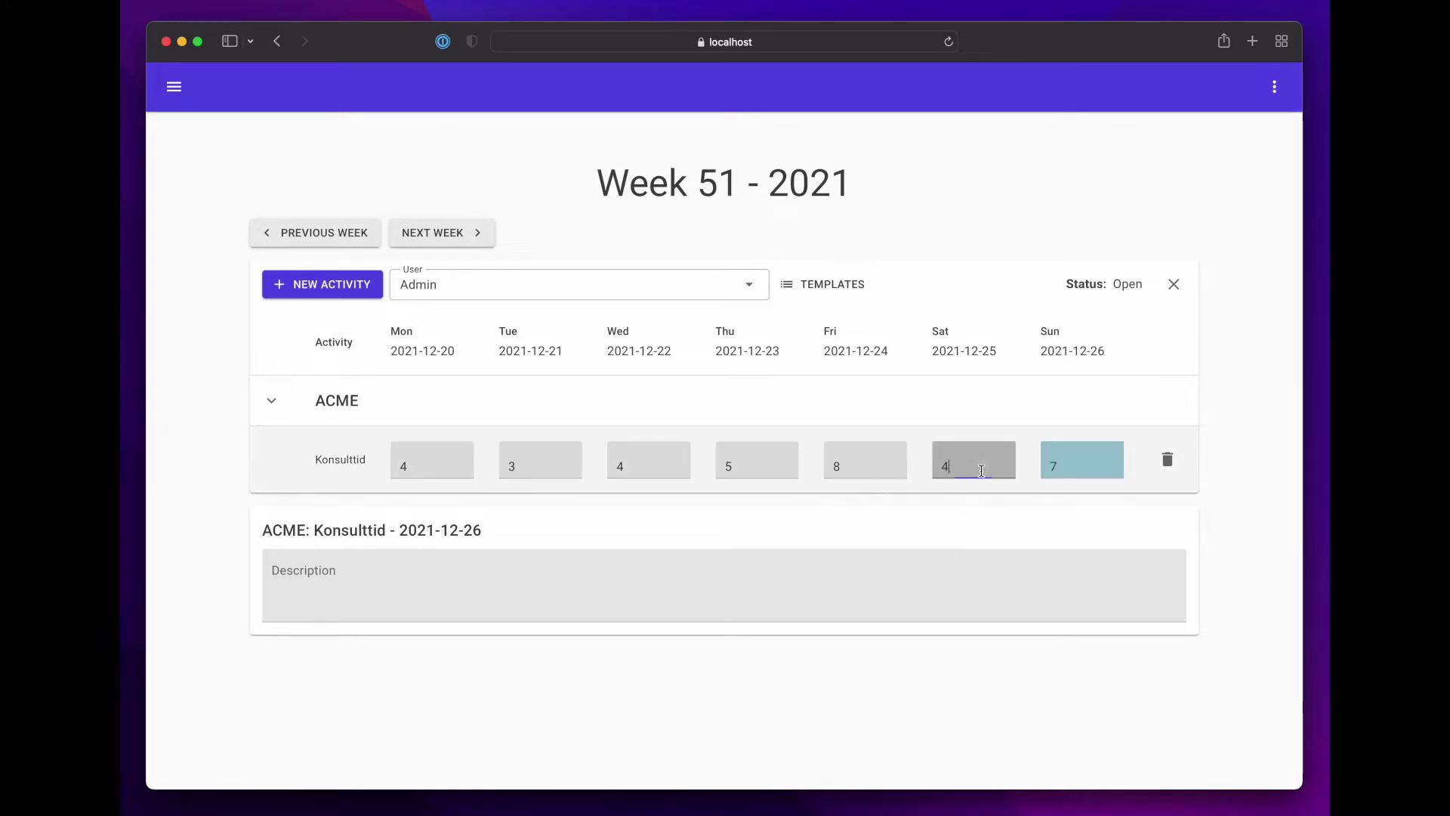
type("5")
left_click(911, 518)
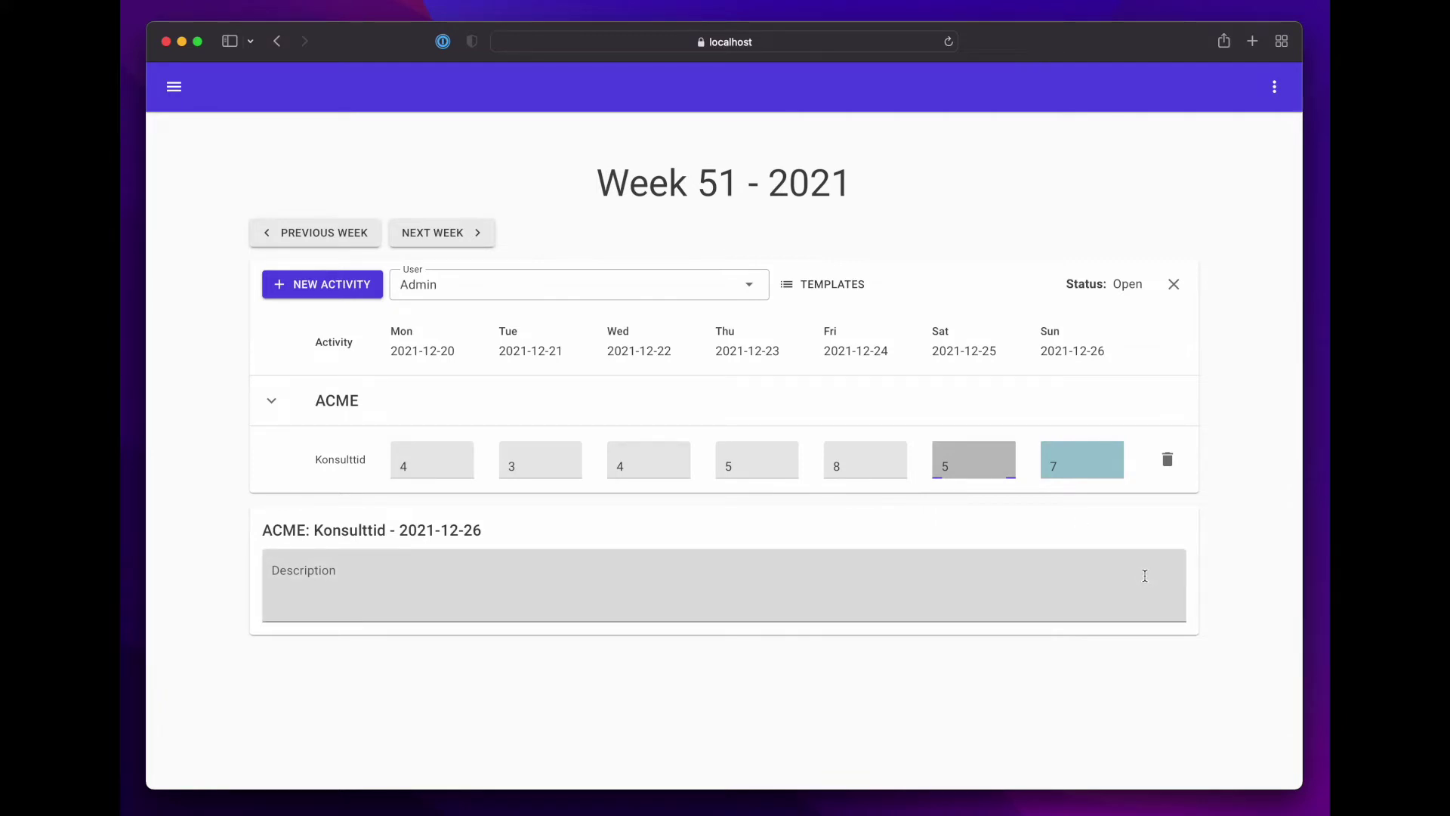
Add the description "Saturday work" to Saturday's Konsulttid entry
left_click(963, 572)
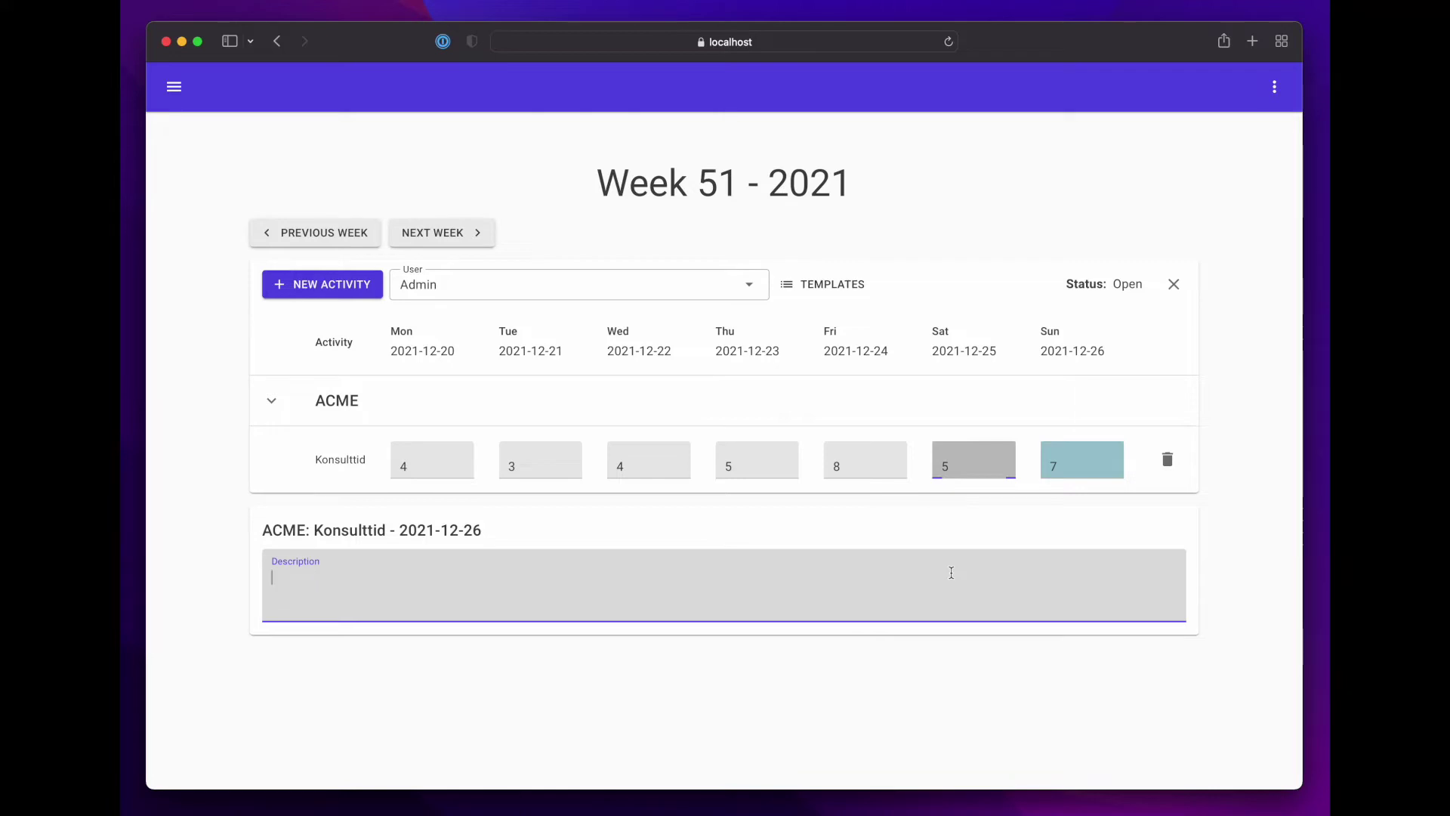
left_click(973, 463)
left_click(815, 586)
type("Saturday work")
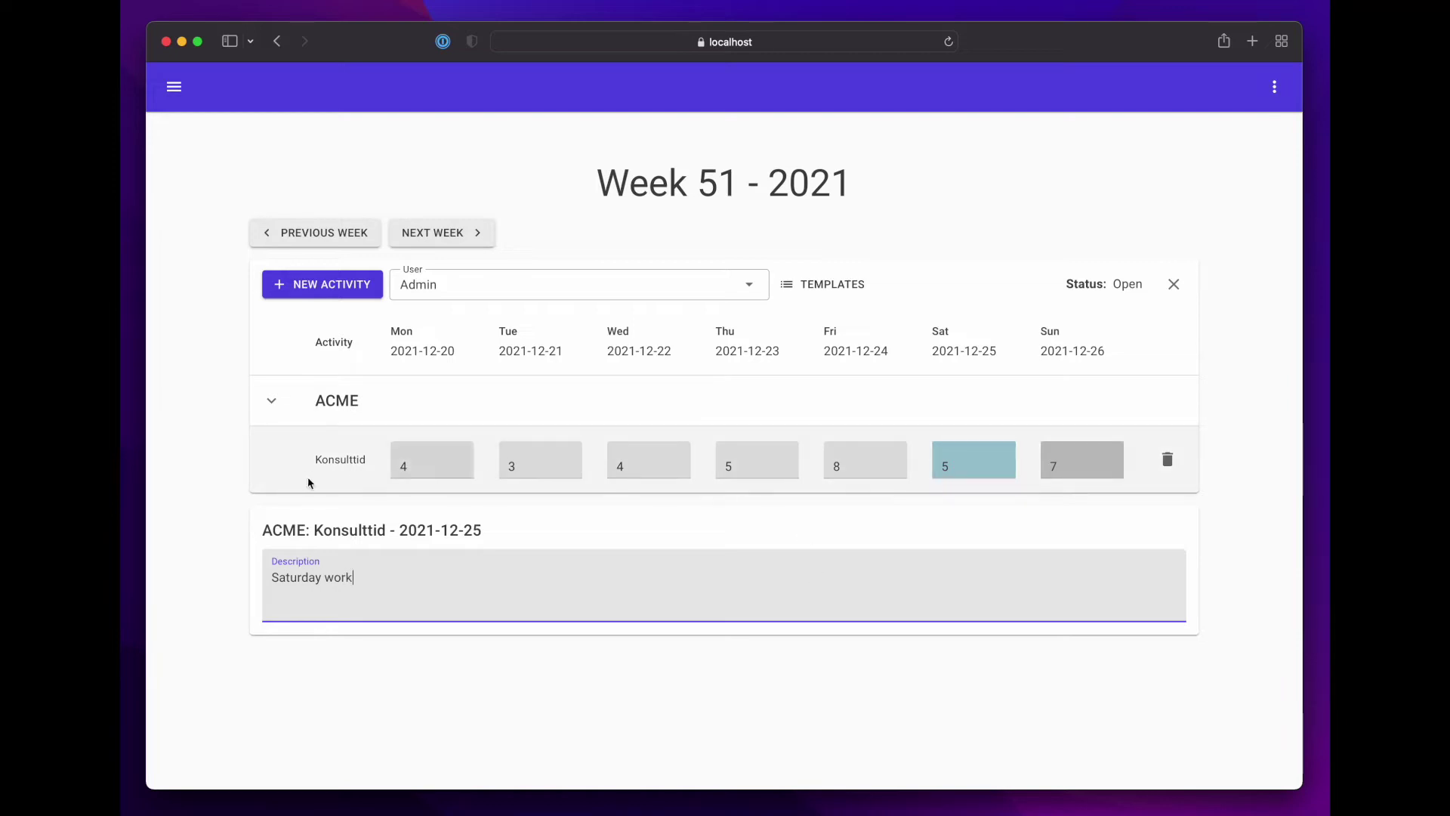
left_click(222, 428)
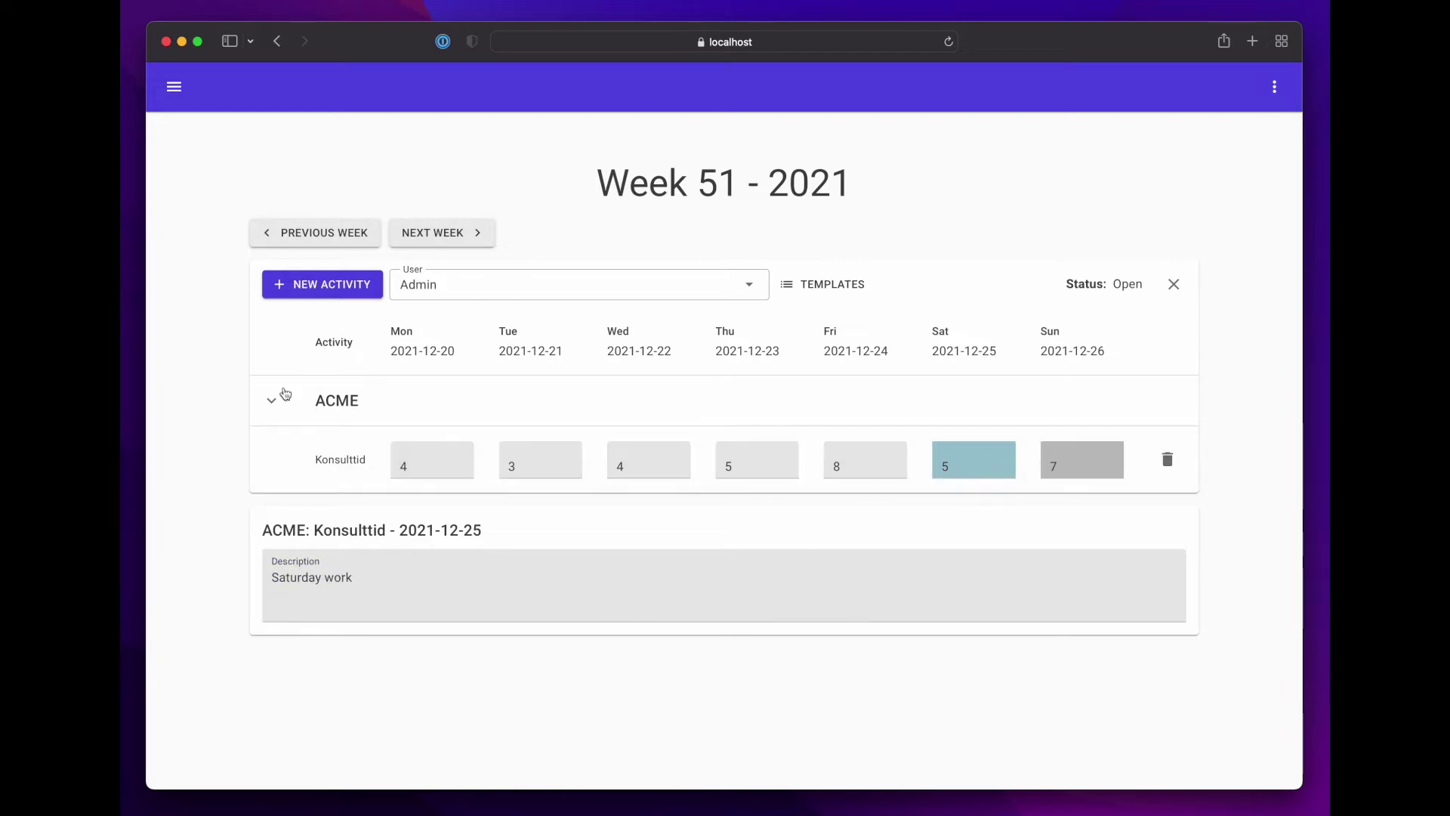
Add a second activity to the week with project Internt and activity Övrigt
left_click(323, 294)
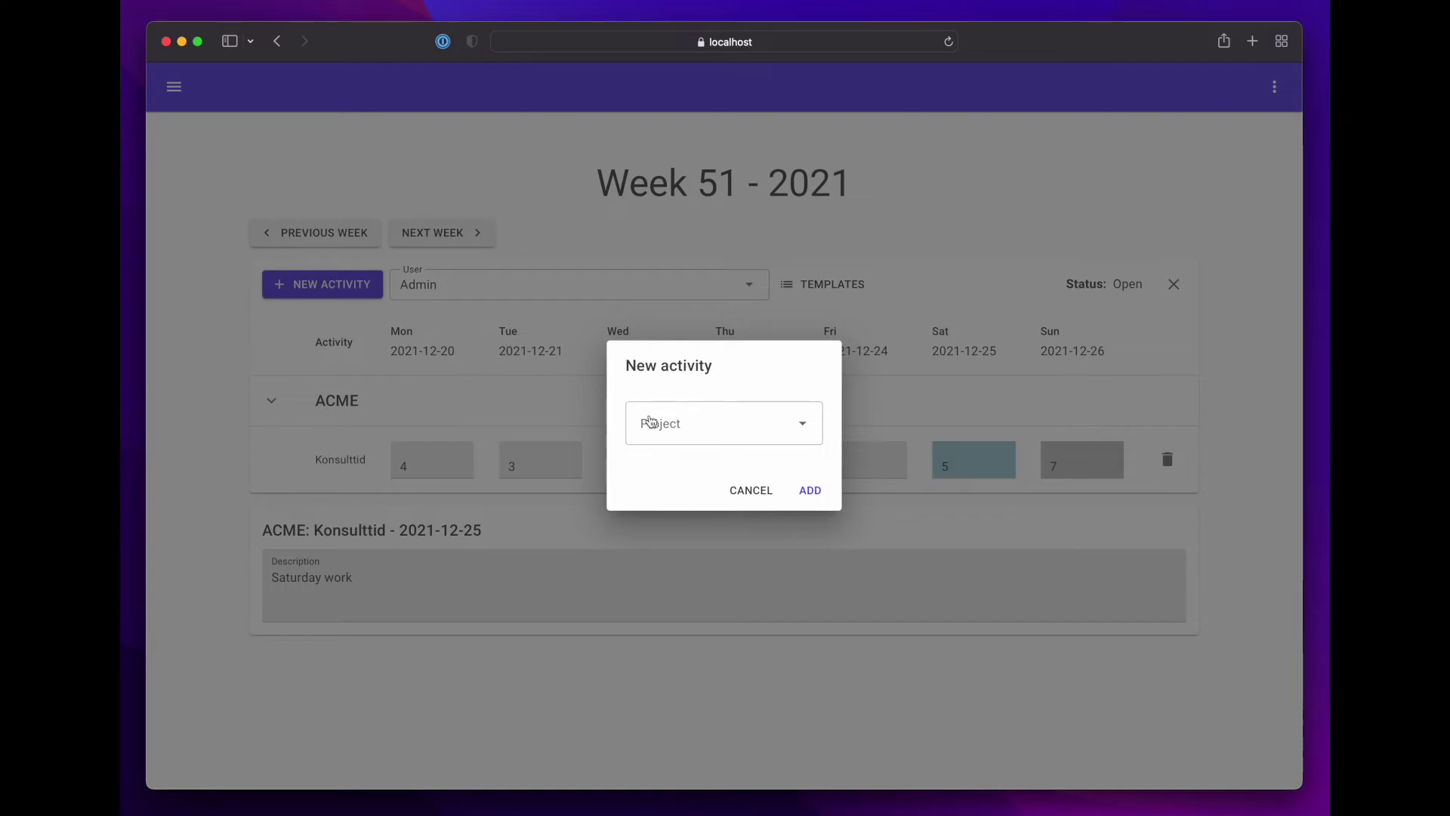
left_click(642, 420)
left_click(664, 465)
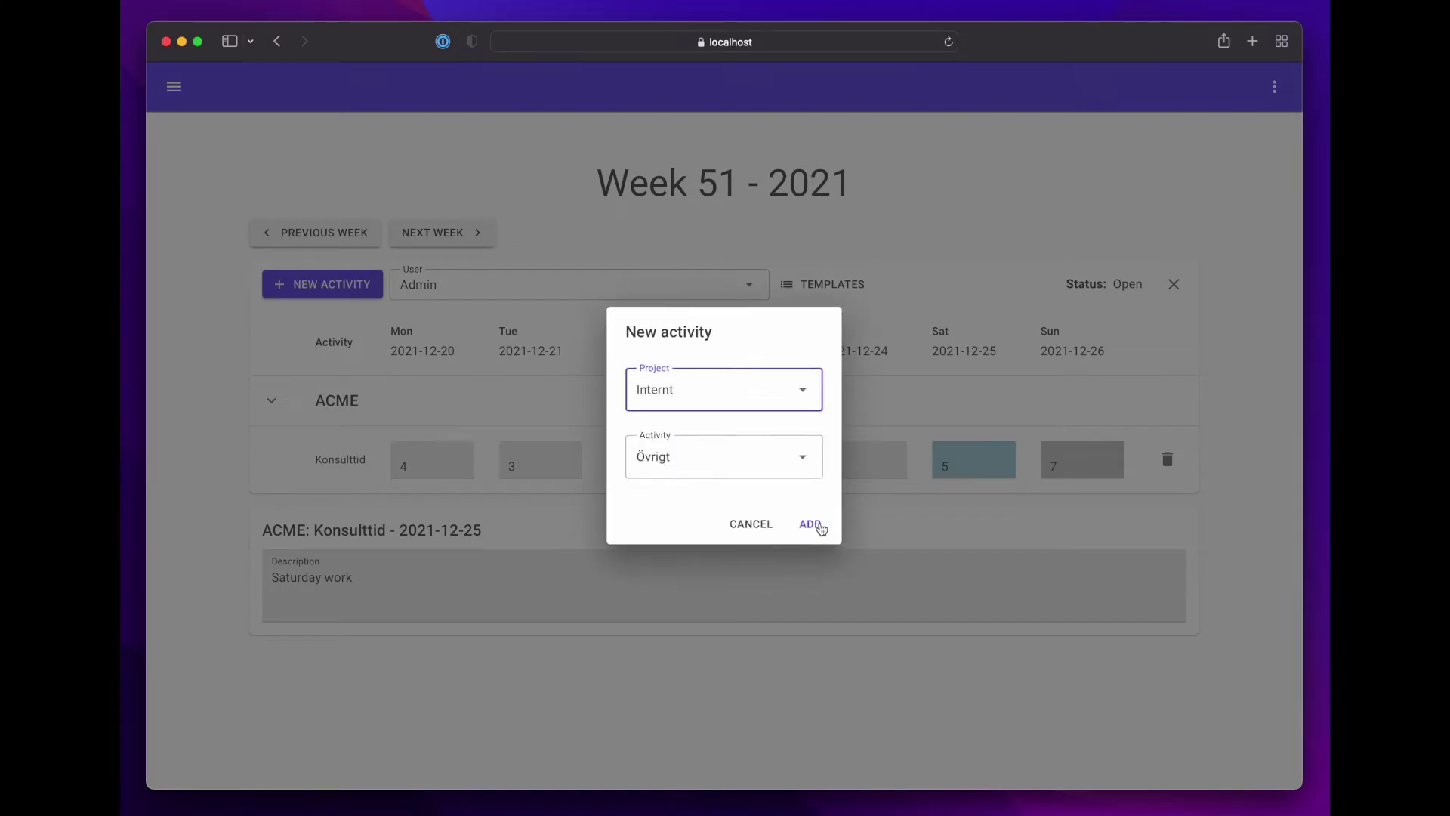
left_click(821, 528)
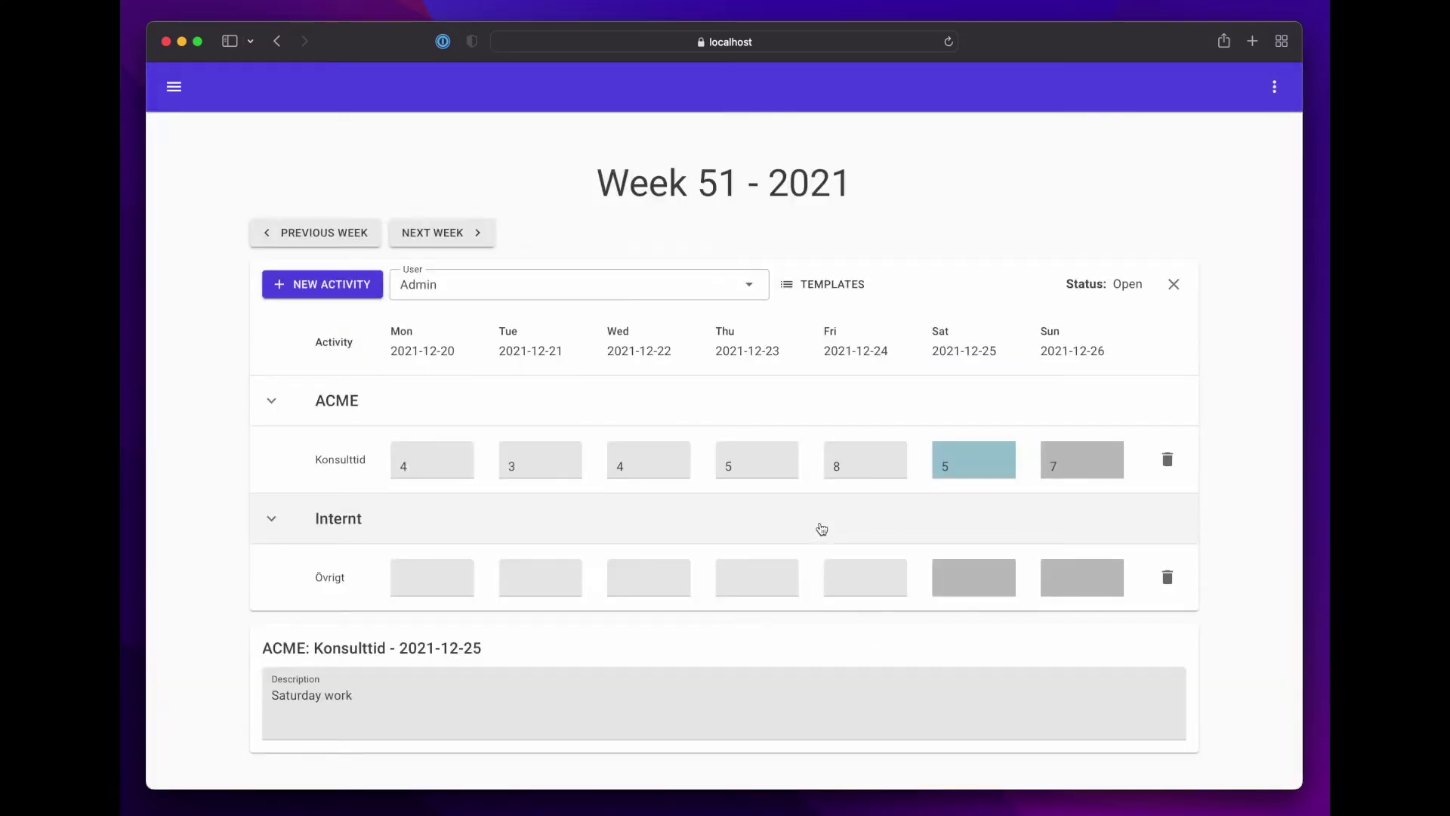
Enter 4 hours on Monday for the Internt activity Övrigt, leaving the other days empty
left_click(463, 579)
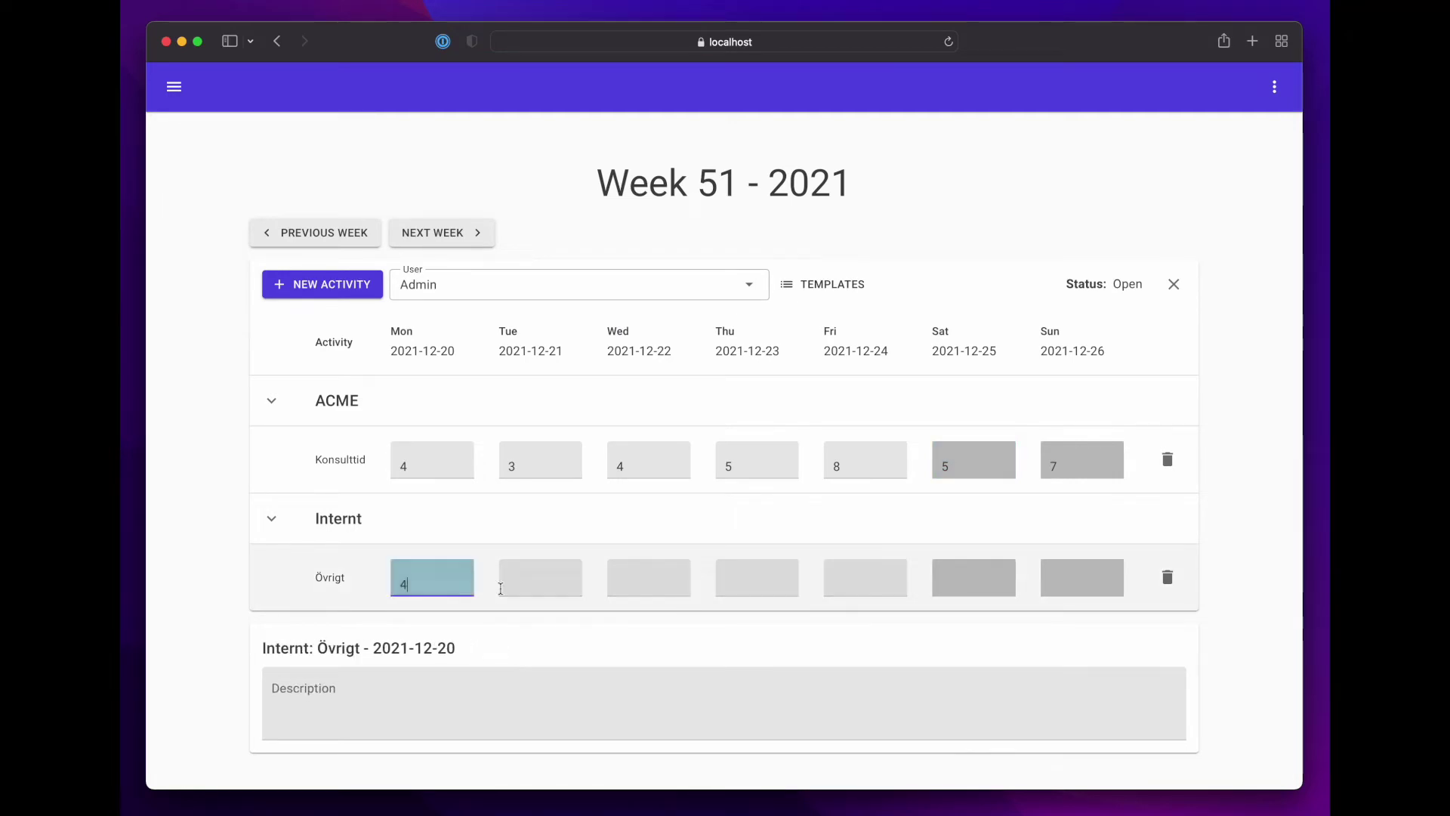
left_click(529, 586)
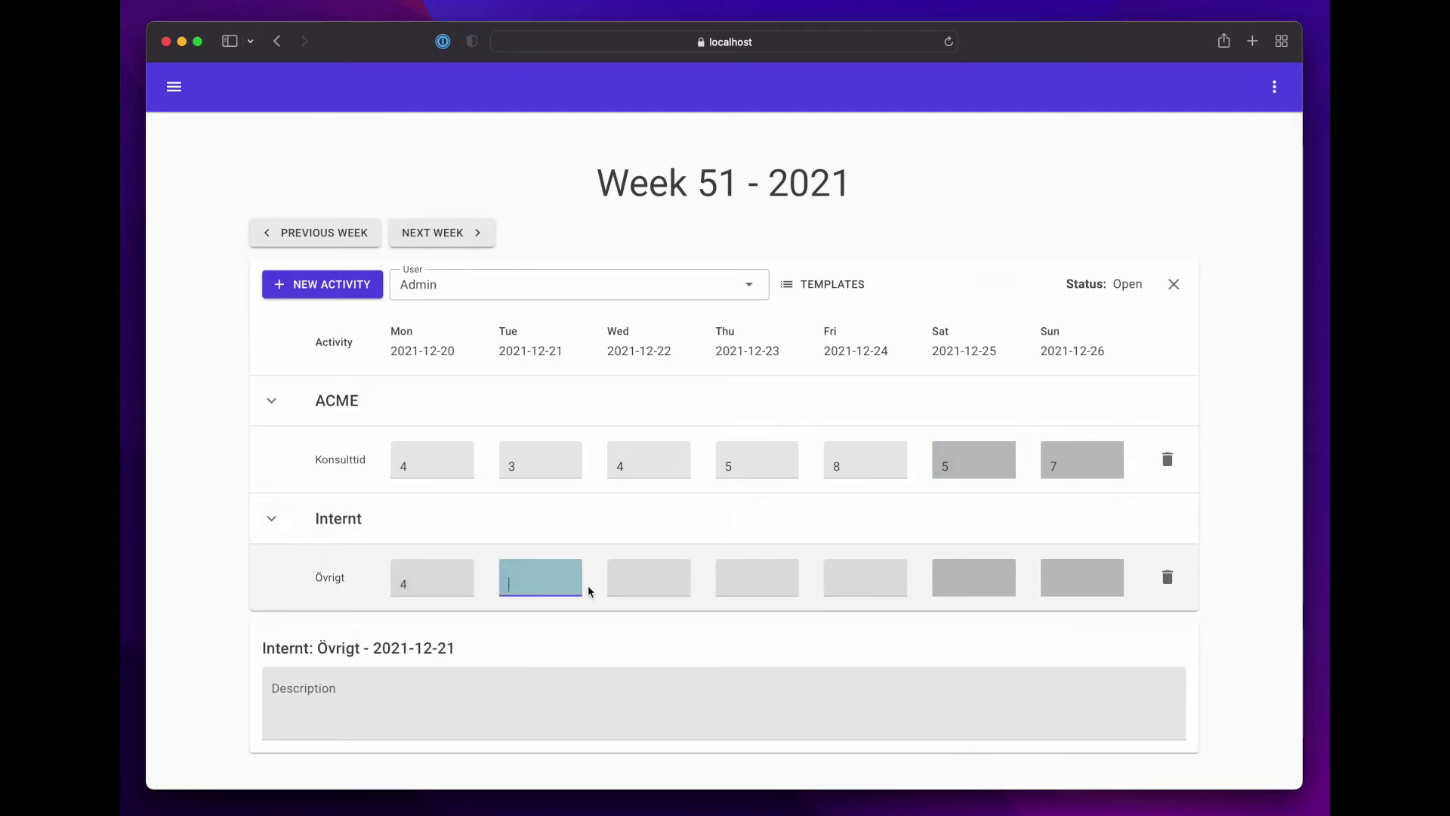
left_click(722, 582)
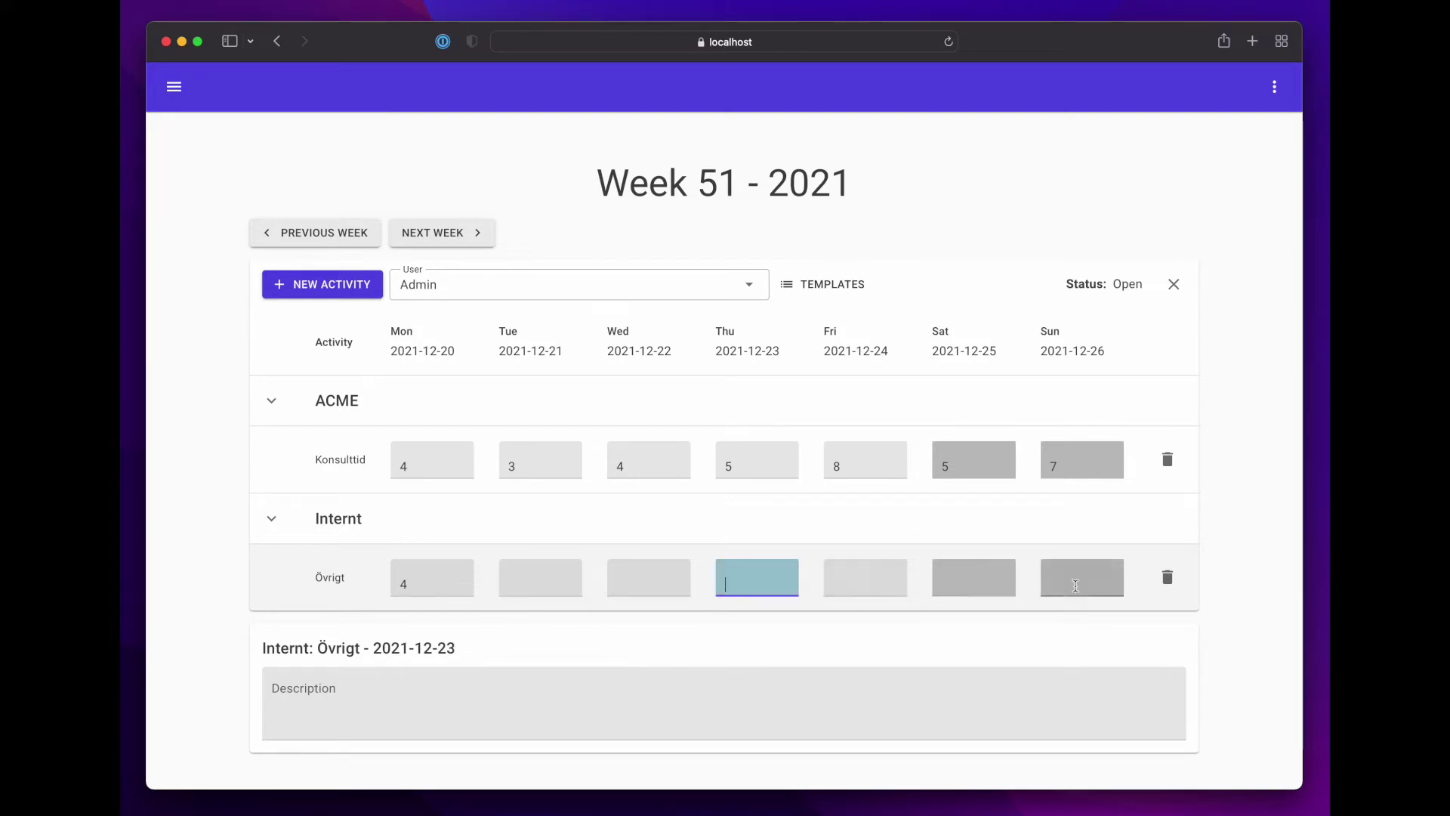
left_click(1259, 596)
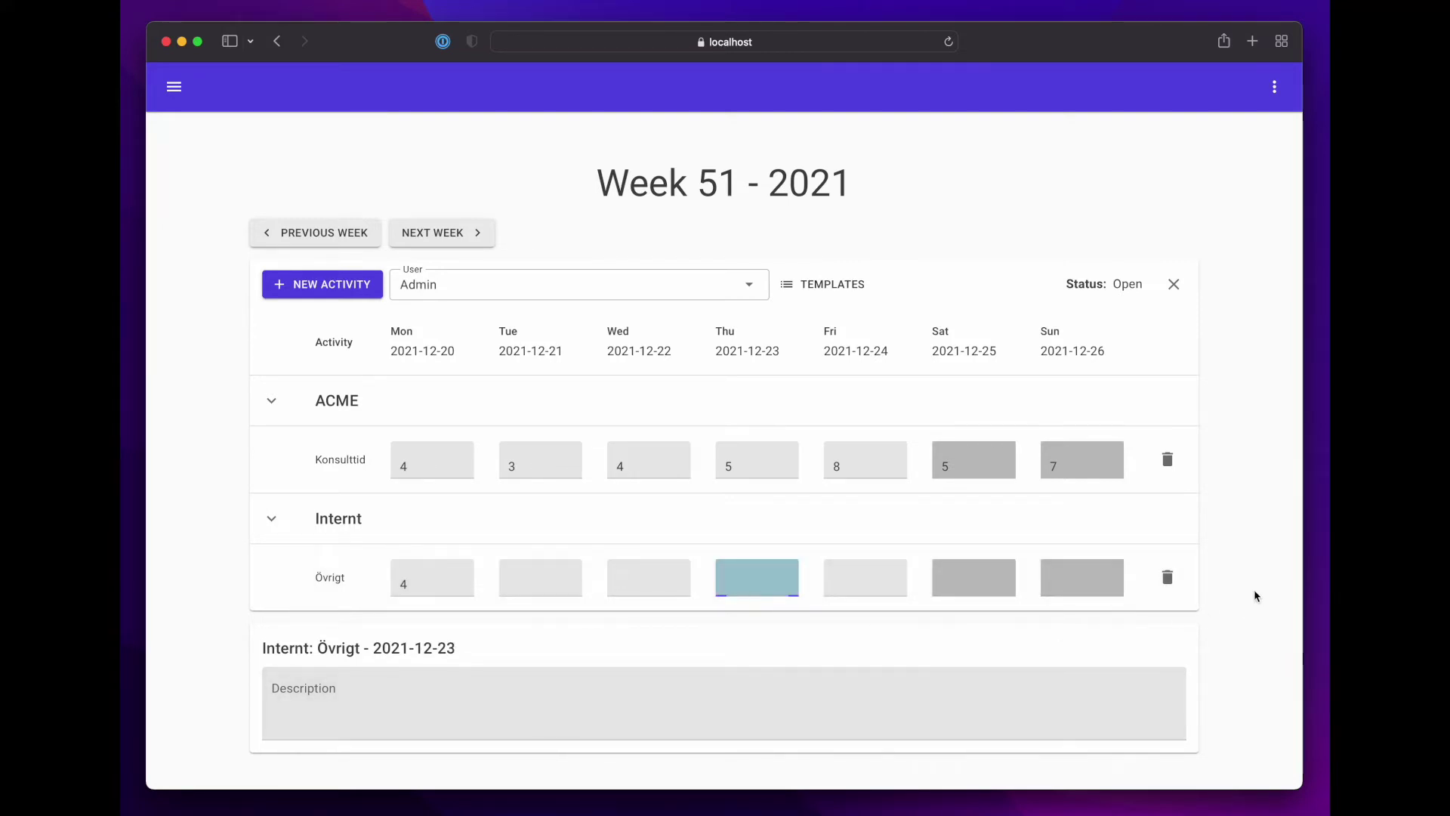
View the time report for week 52 and return to week 51
left_click(431, 240)
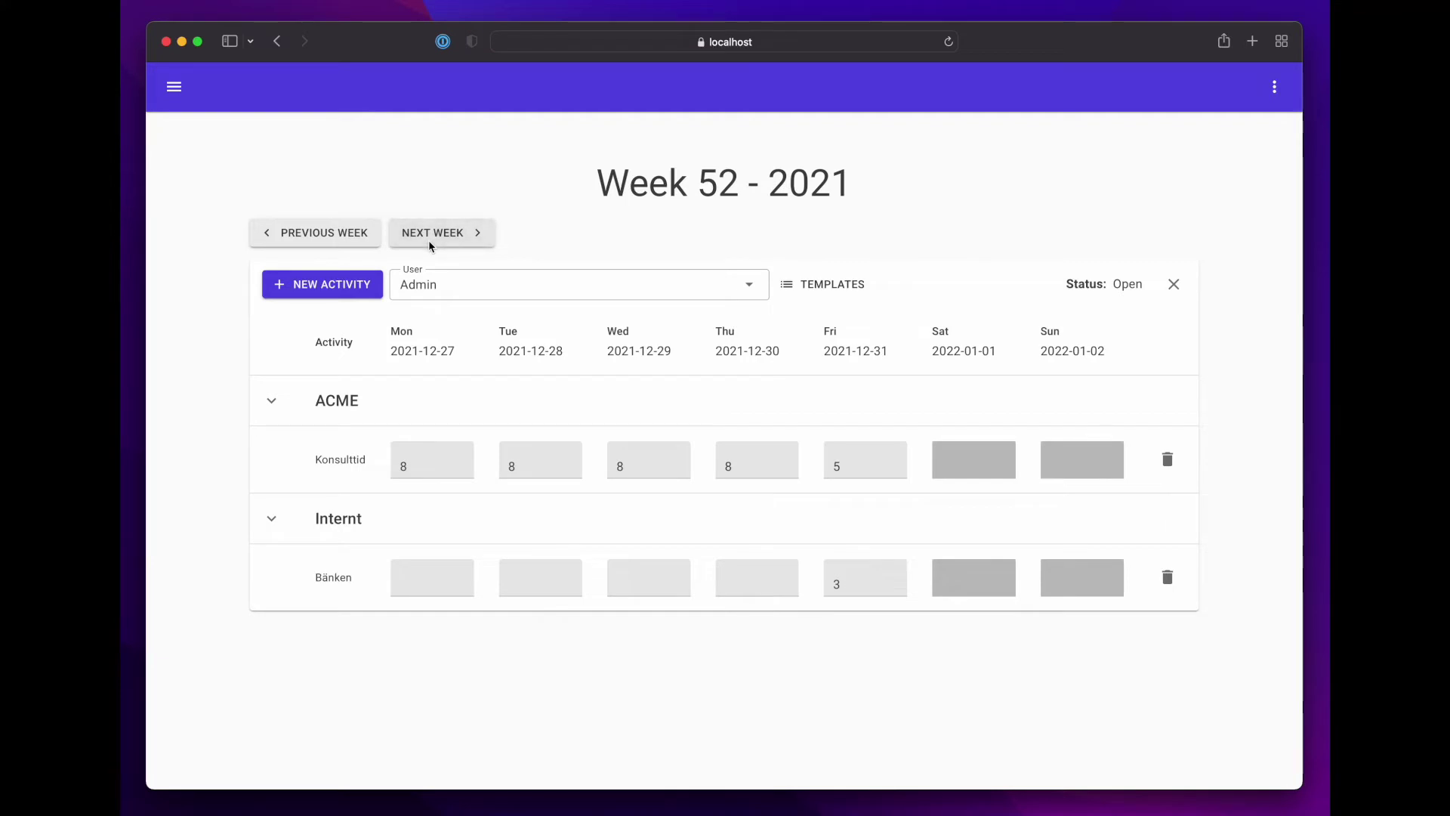
left_click(343, 236)
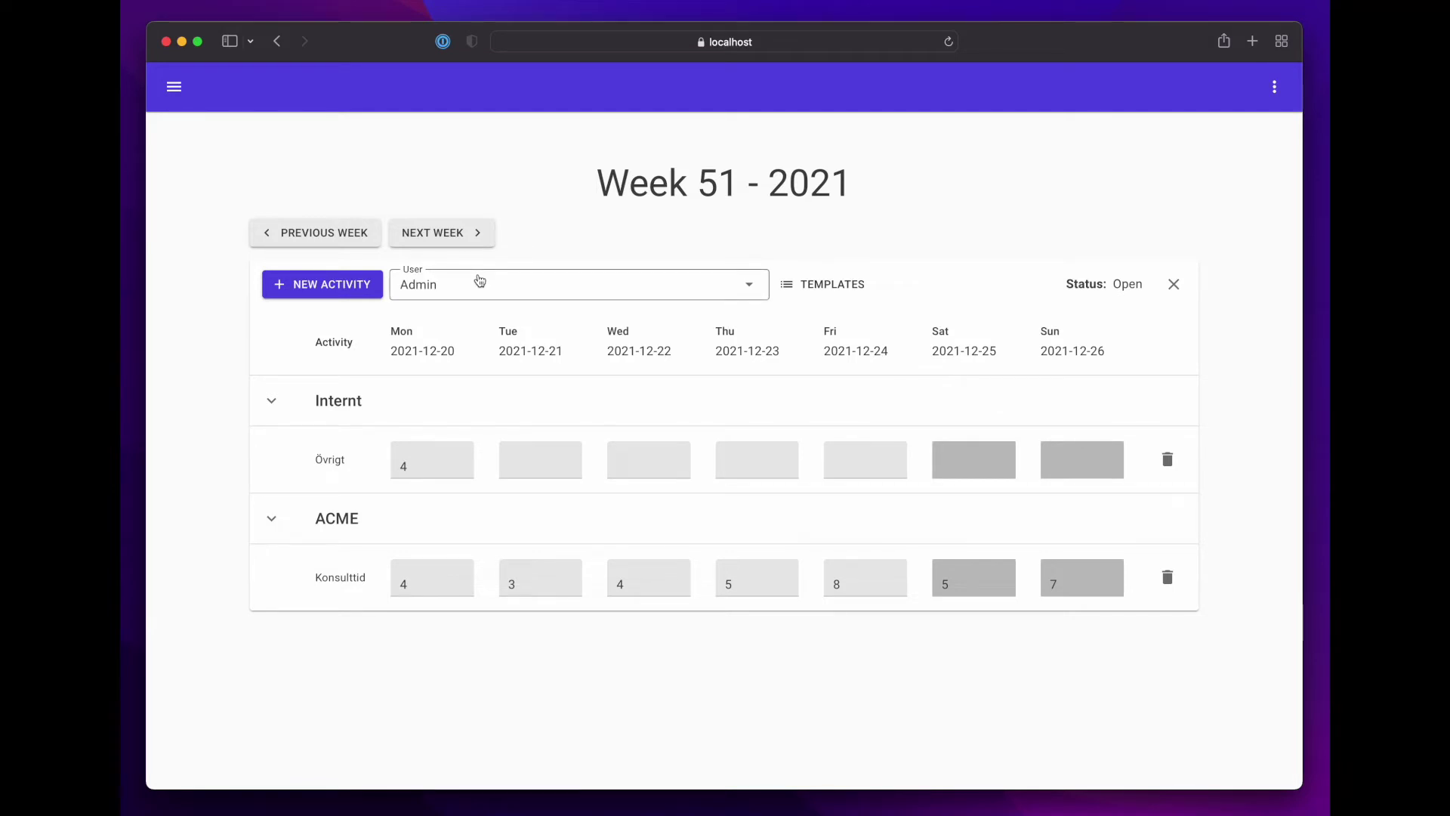
Start deleting the ACME Konsulttid activity and decline the confirmation
left_click(1168, 580)
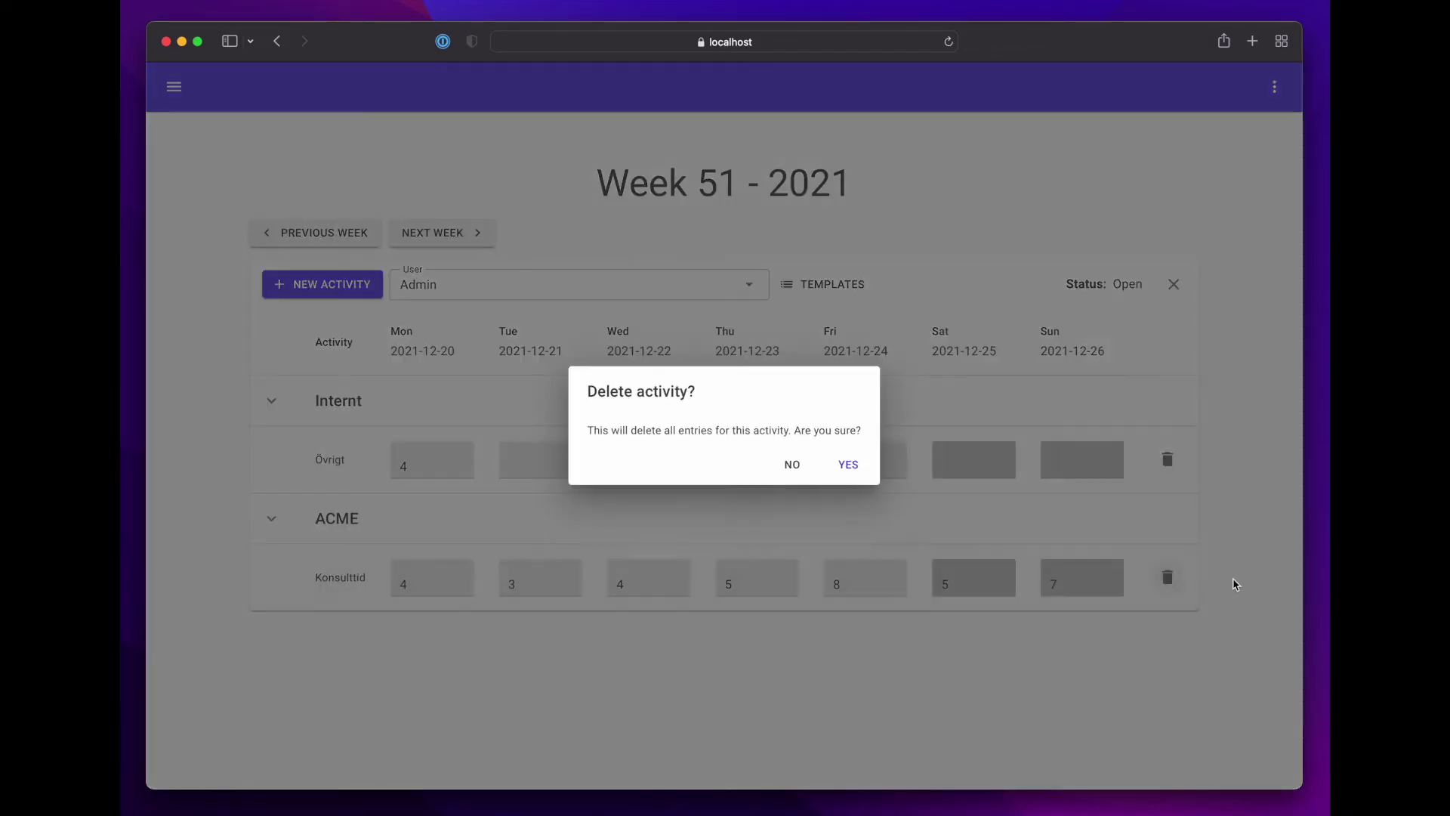
left_click(792, 470)
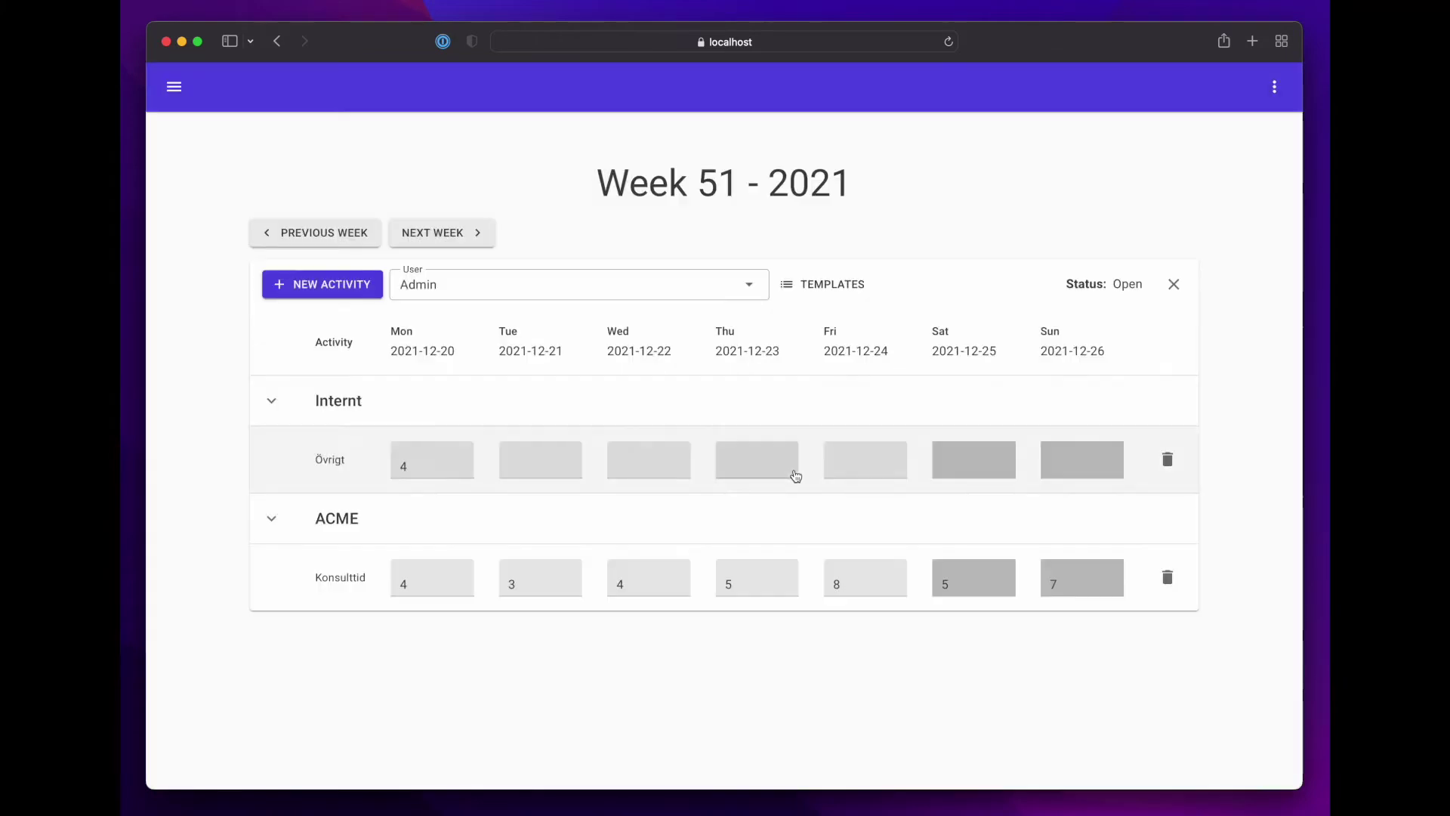
Switch the week 51 timesheet to the test user and add an activity with project Internt and activity Bänken
left_click(501, 287)
left_click(494, 310)
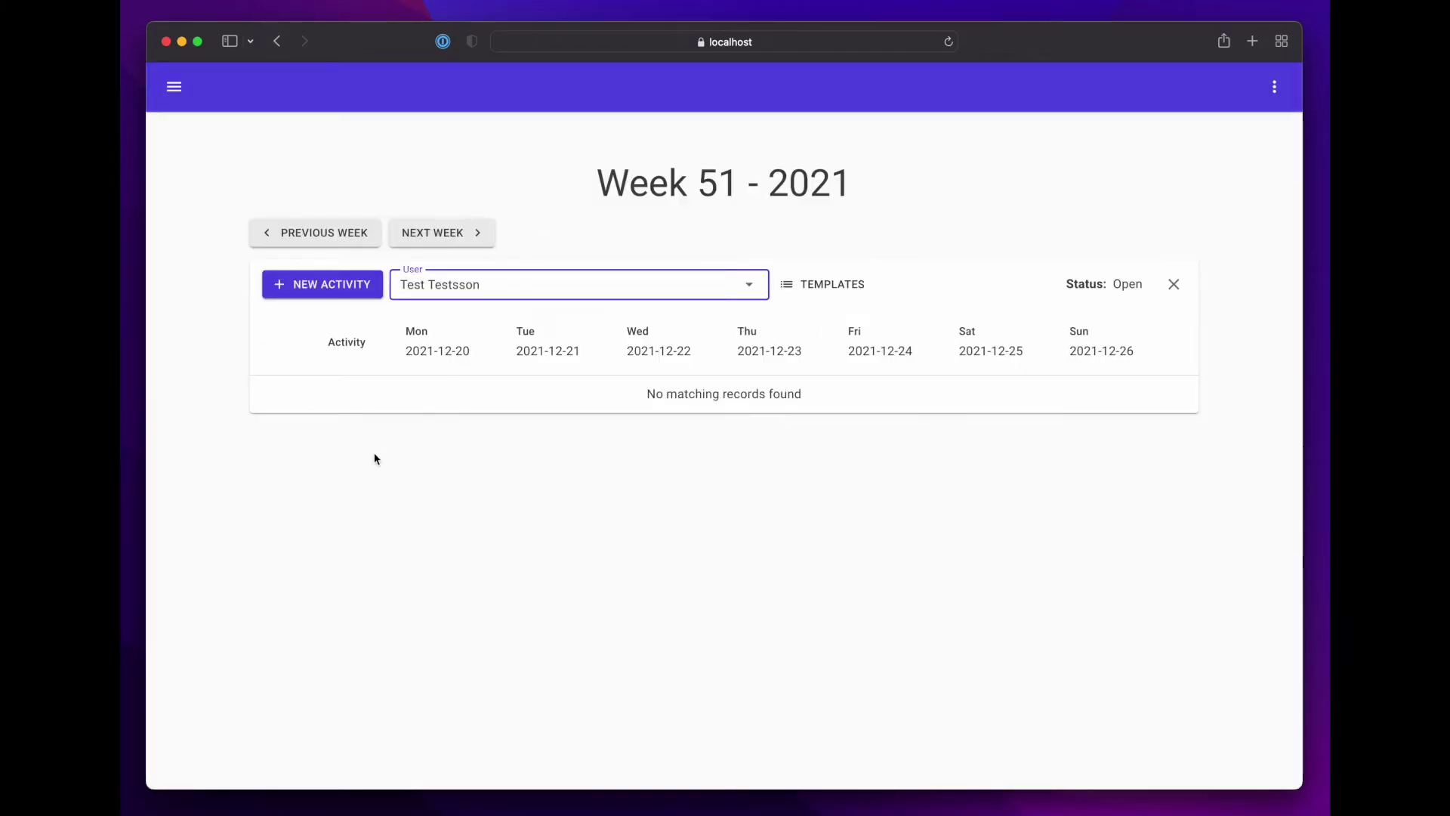
left_click(312, 289)
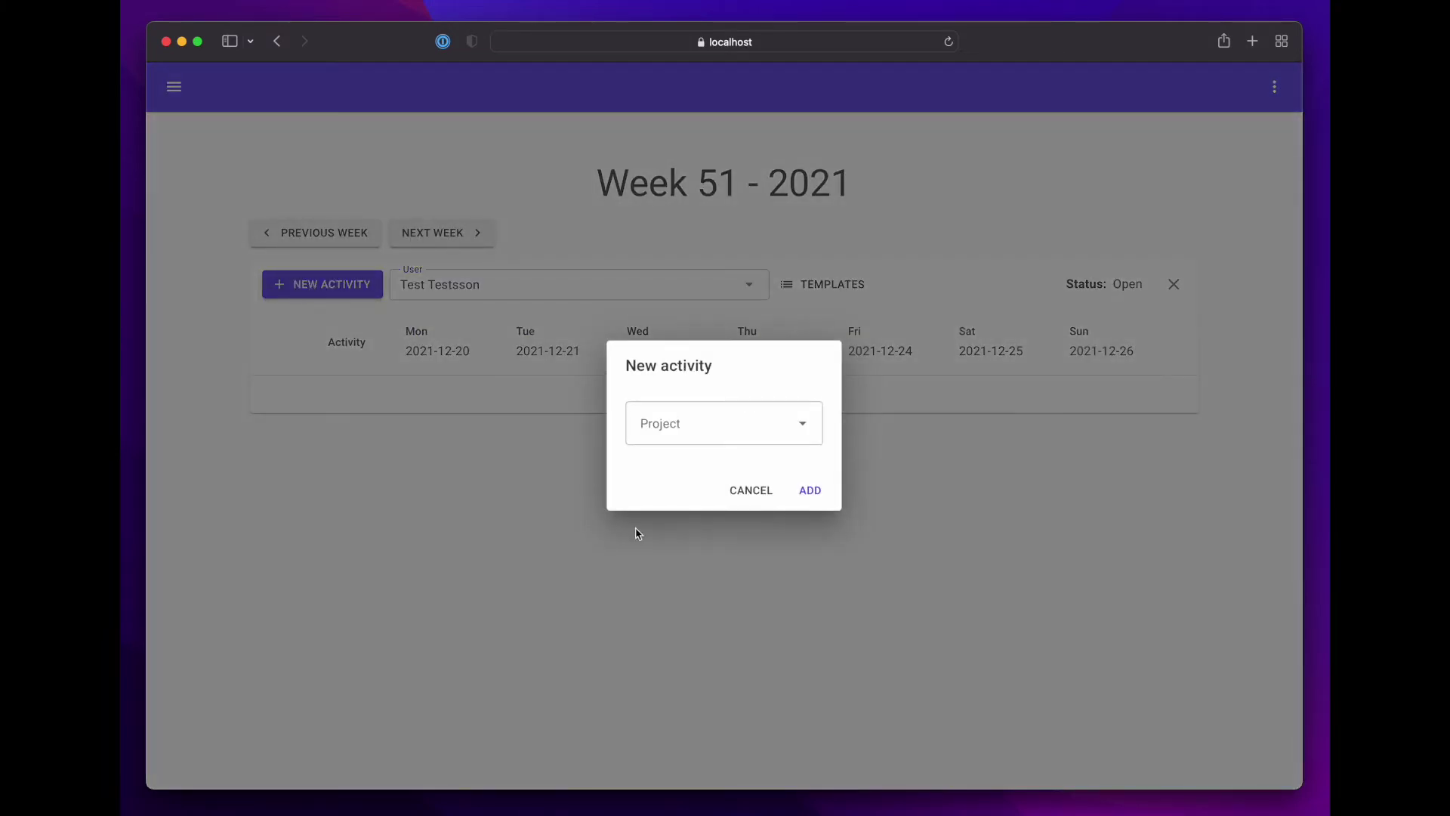
left_click(764, 418)
left_click(750, 461)
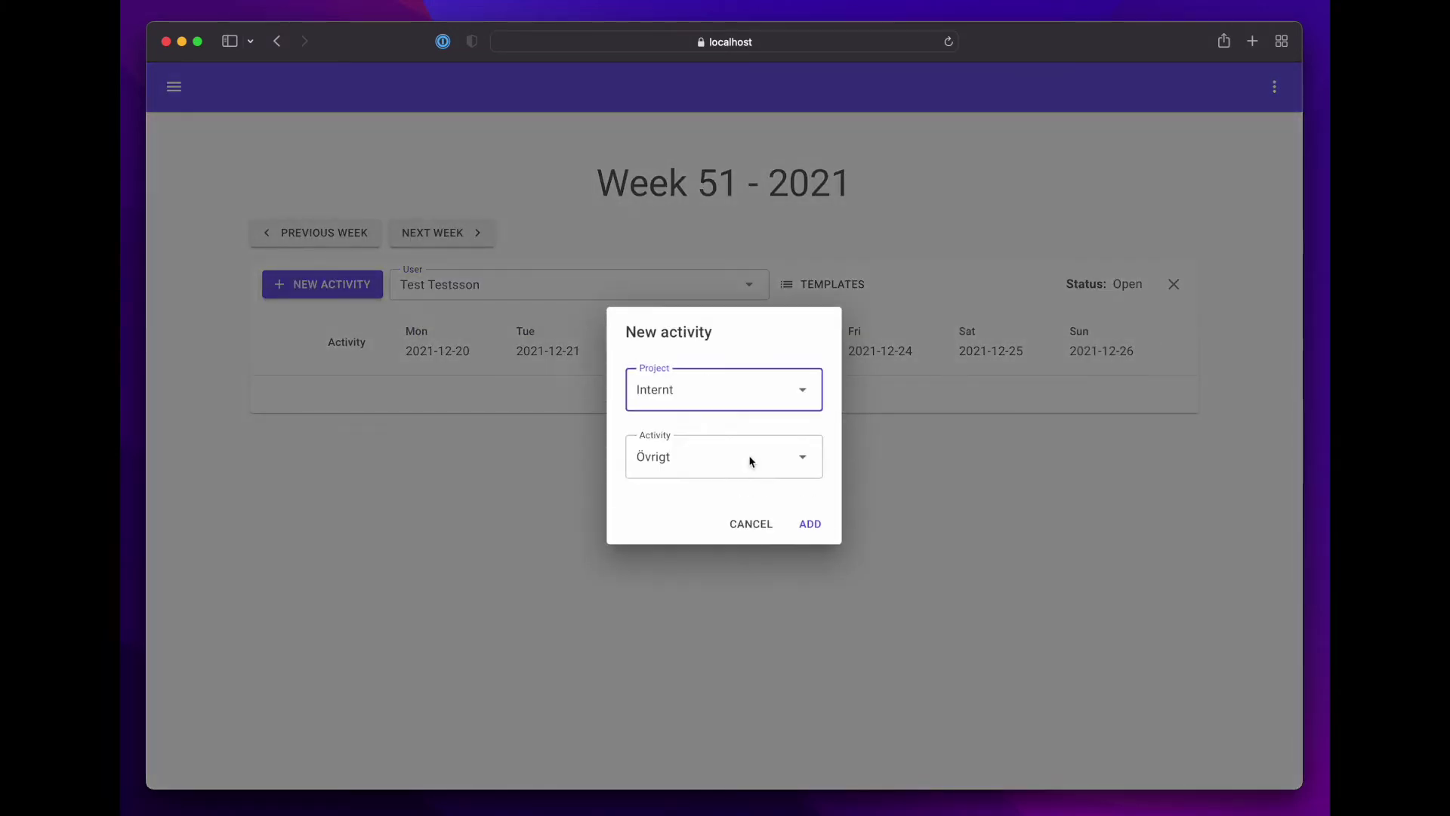
left_click(787, 470)
left_click(765, 504)
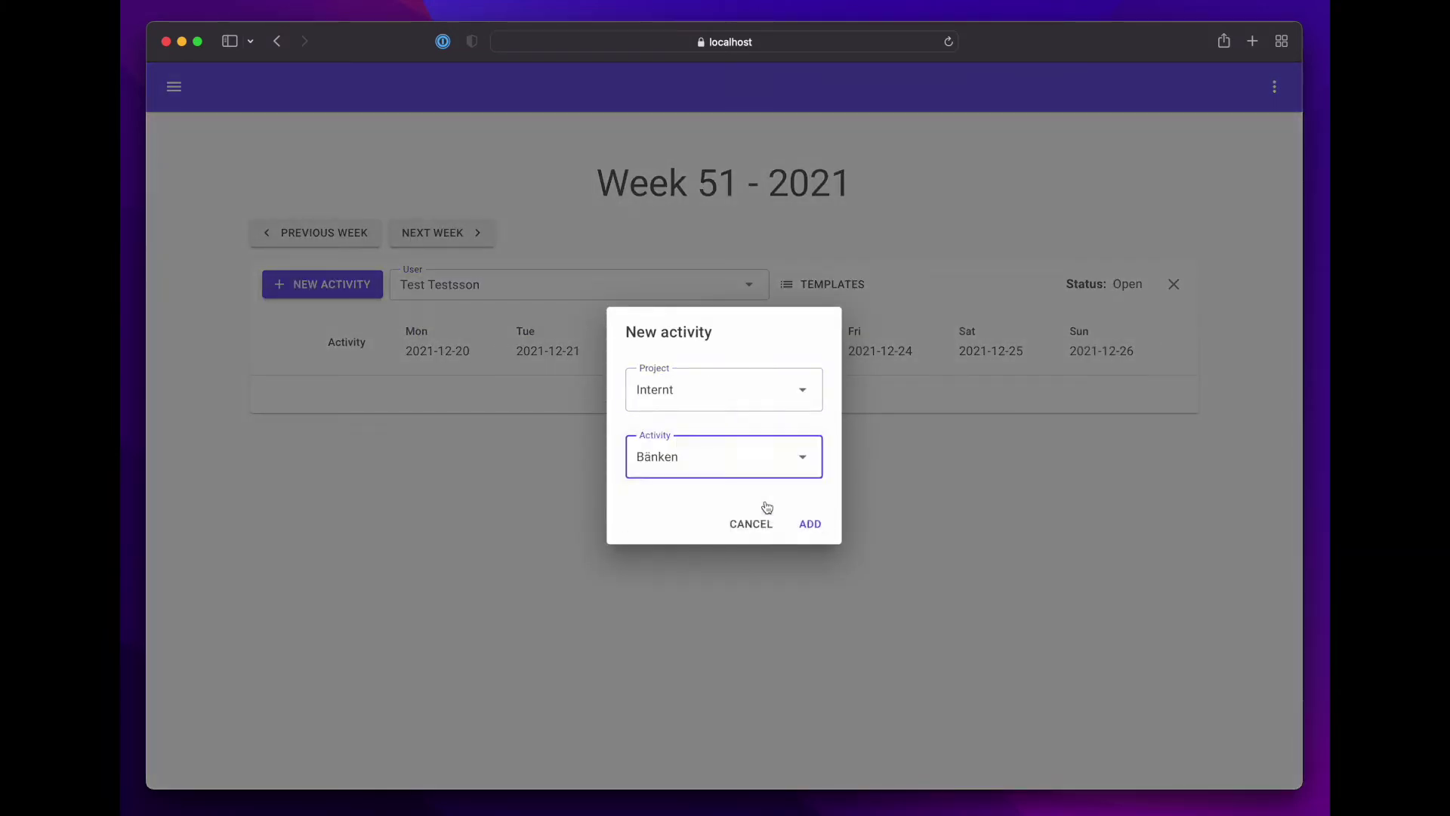
left_click(812, 532)
Enter 8 hours for each day from Monday to Friday on the Internt activity Bänken, leaving the weekend empty
left_click(387, 460)
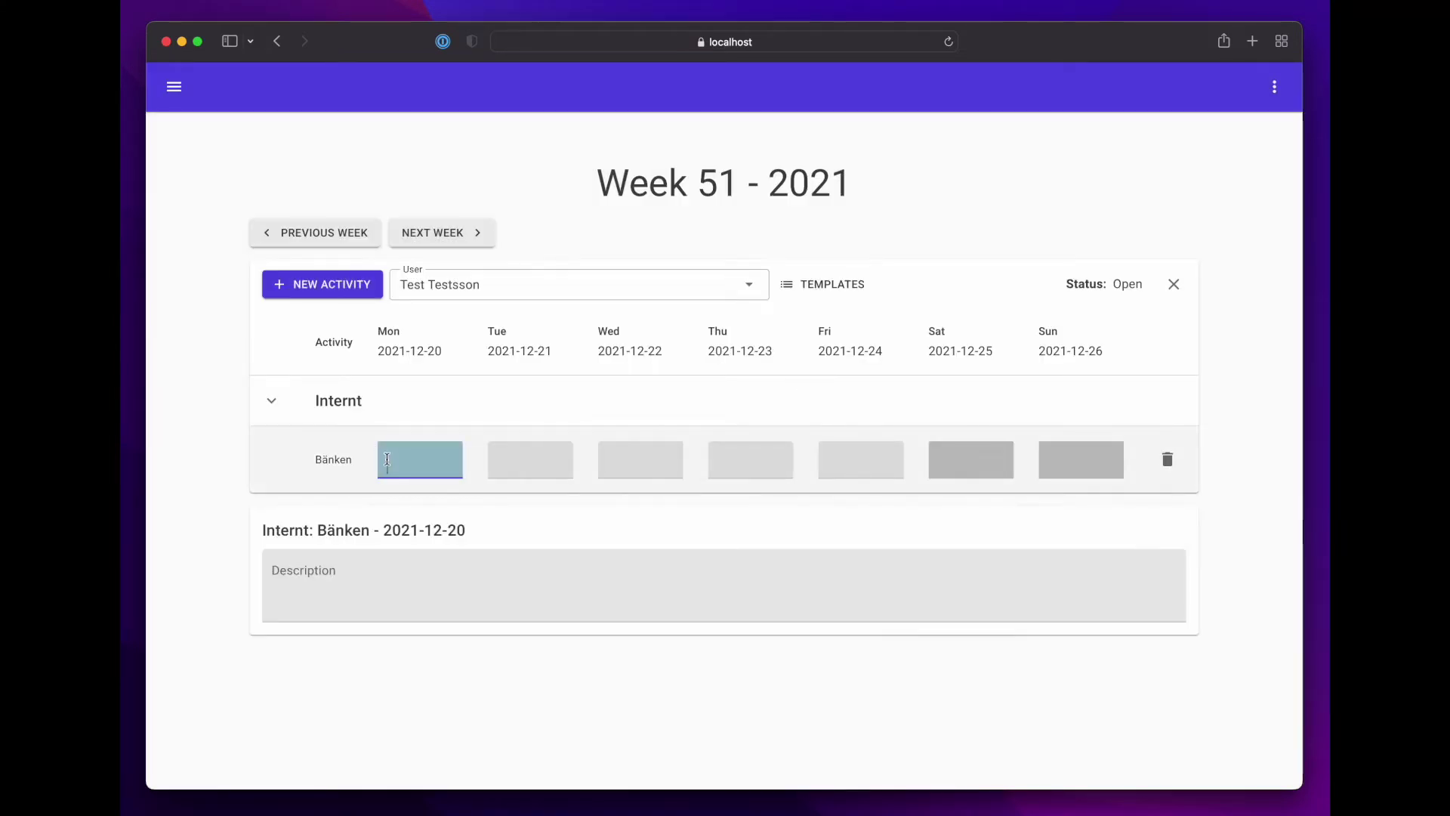
type("8")
left_click(553, 462)
type("8")
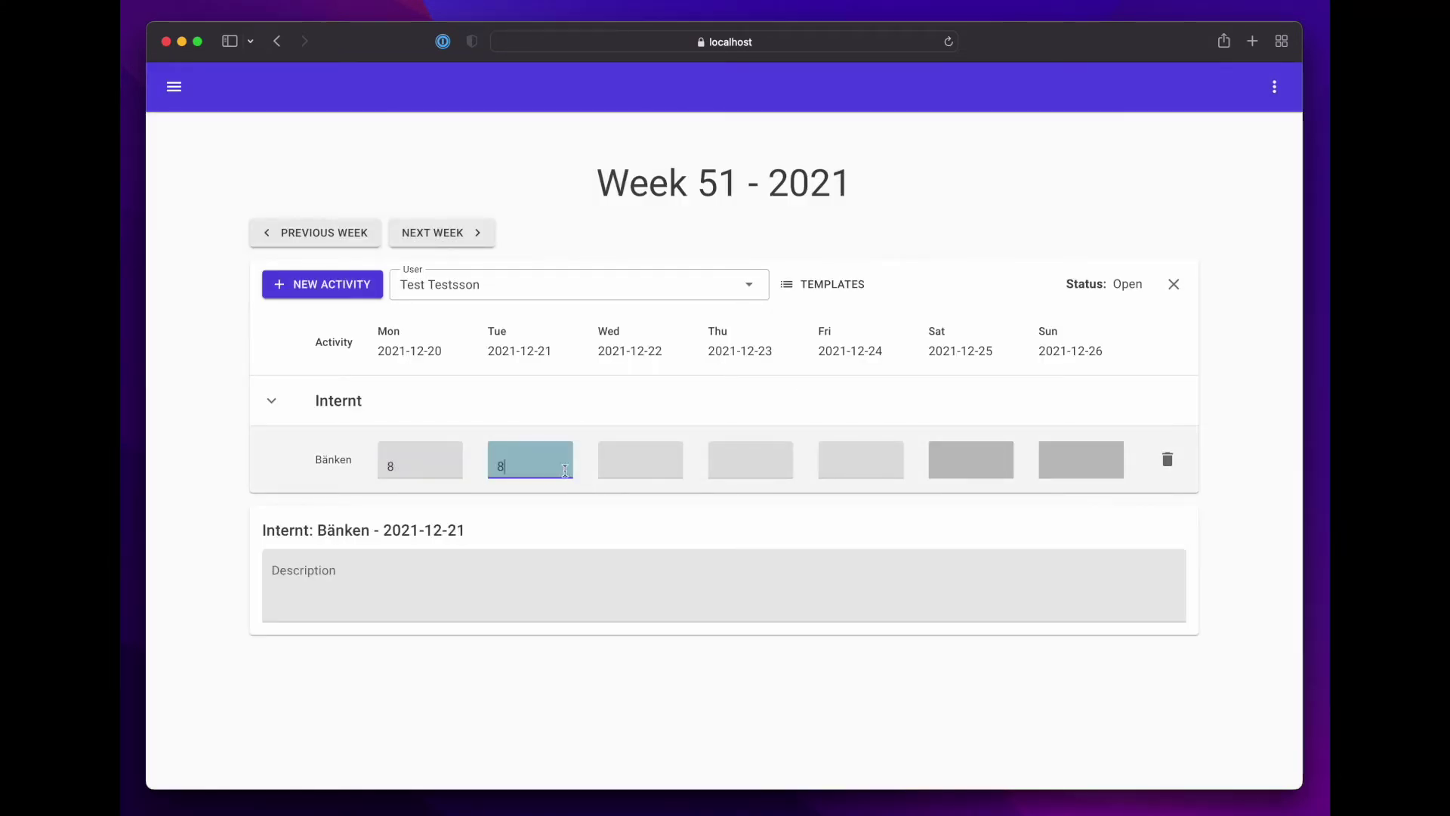
left_click(642, 460)
type("8")
left_click(736, 459)
type("8")
left_click(879, 467)
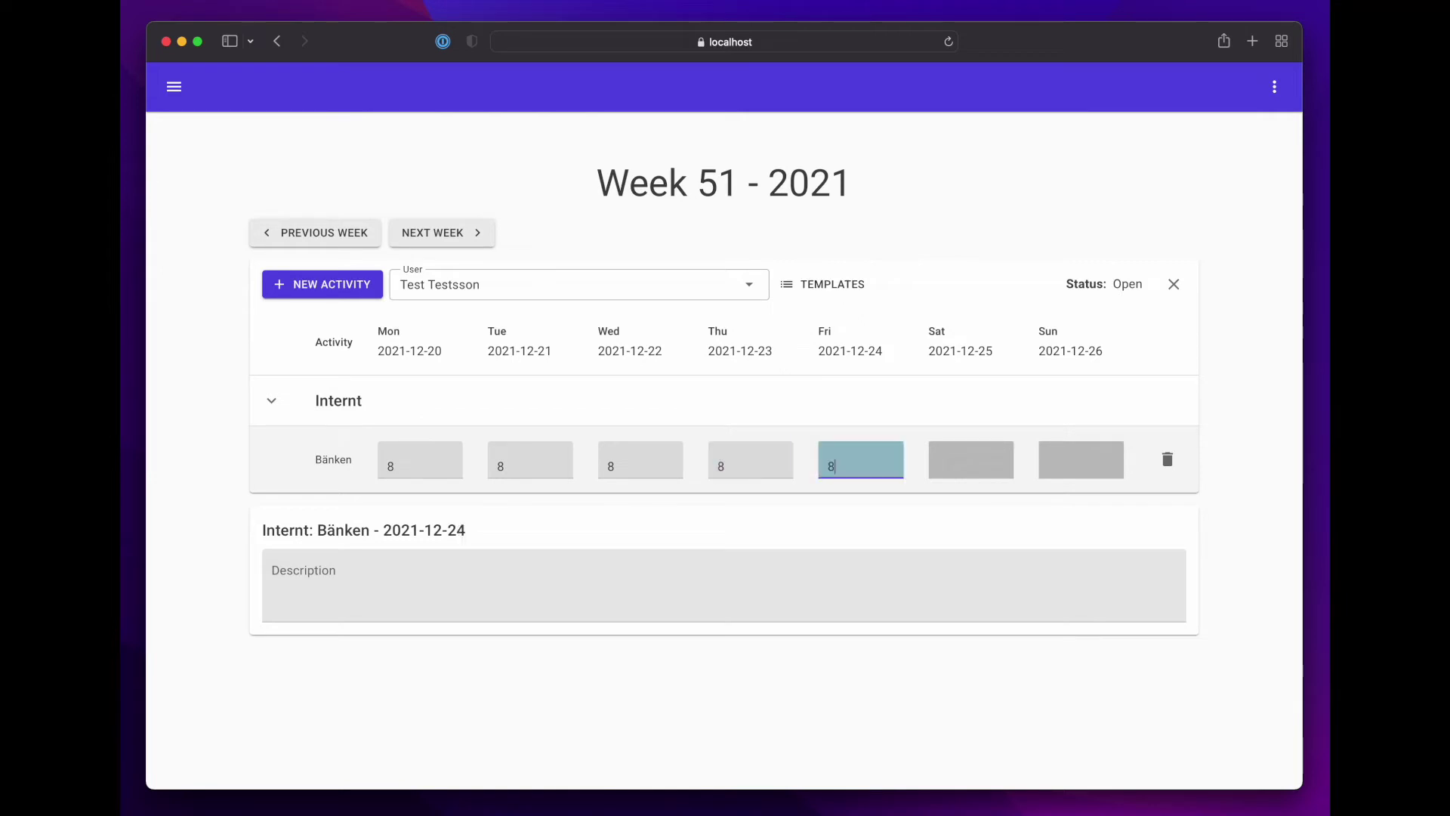
type("8")
left_click(974, 462)
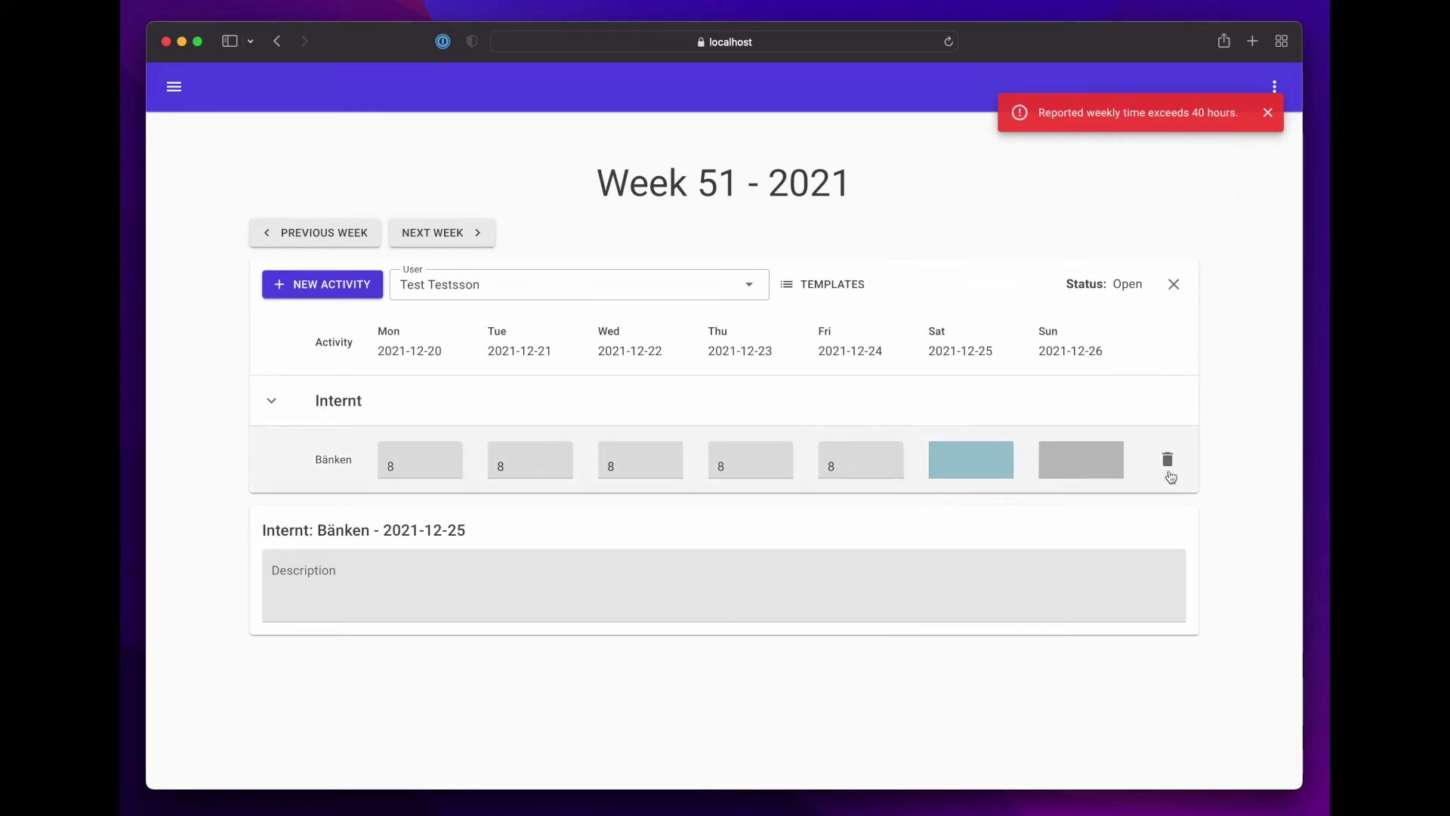
Add the description "TGIF!!!!" to the Friday entry of the Bänken activity
left_click(868, 453)
left_click(815, 555)
type("Frid")
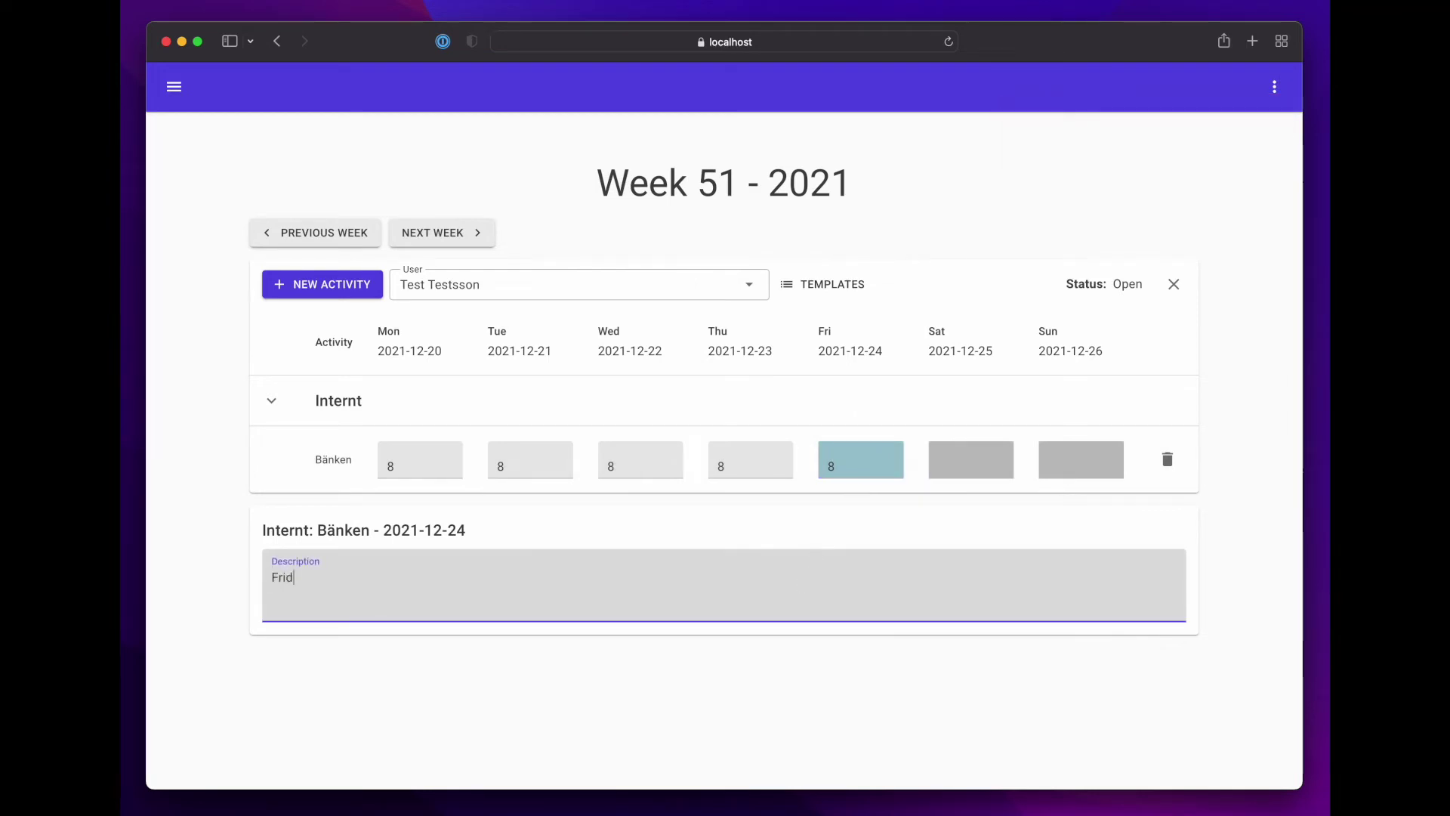
type("!!!!")
left_click(760, 712)
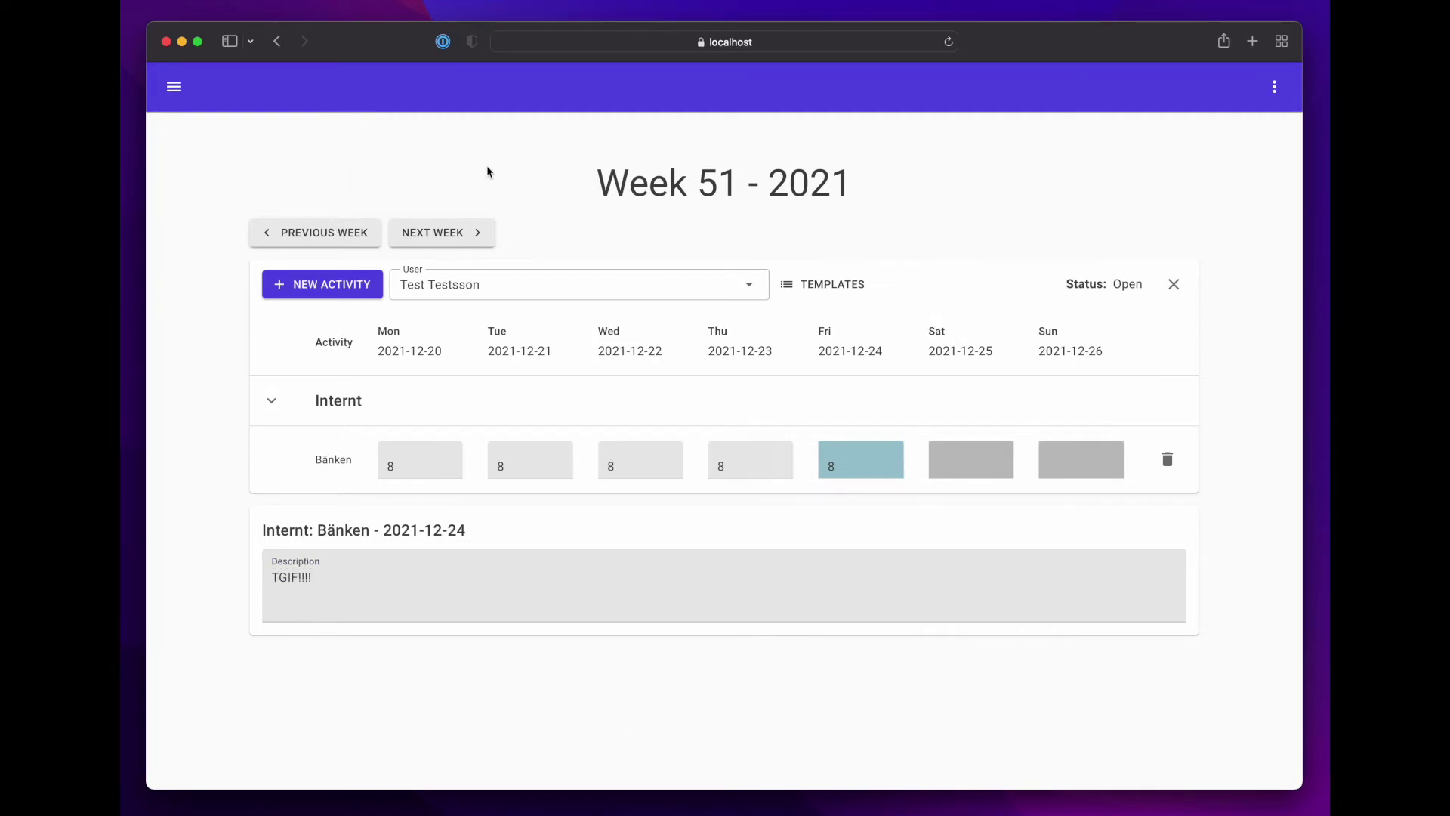
Go to week 50 for the test user and add an activity with project Internt and activity Övrigt
left_click(464, 234)
left_click(354, 236)
left_click(352, 234)
left_click(352, 280)
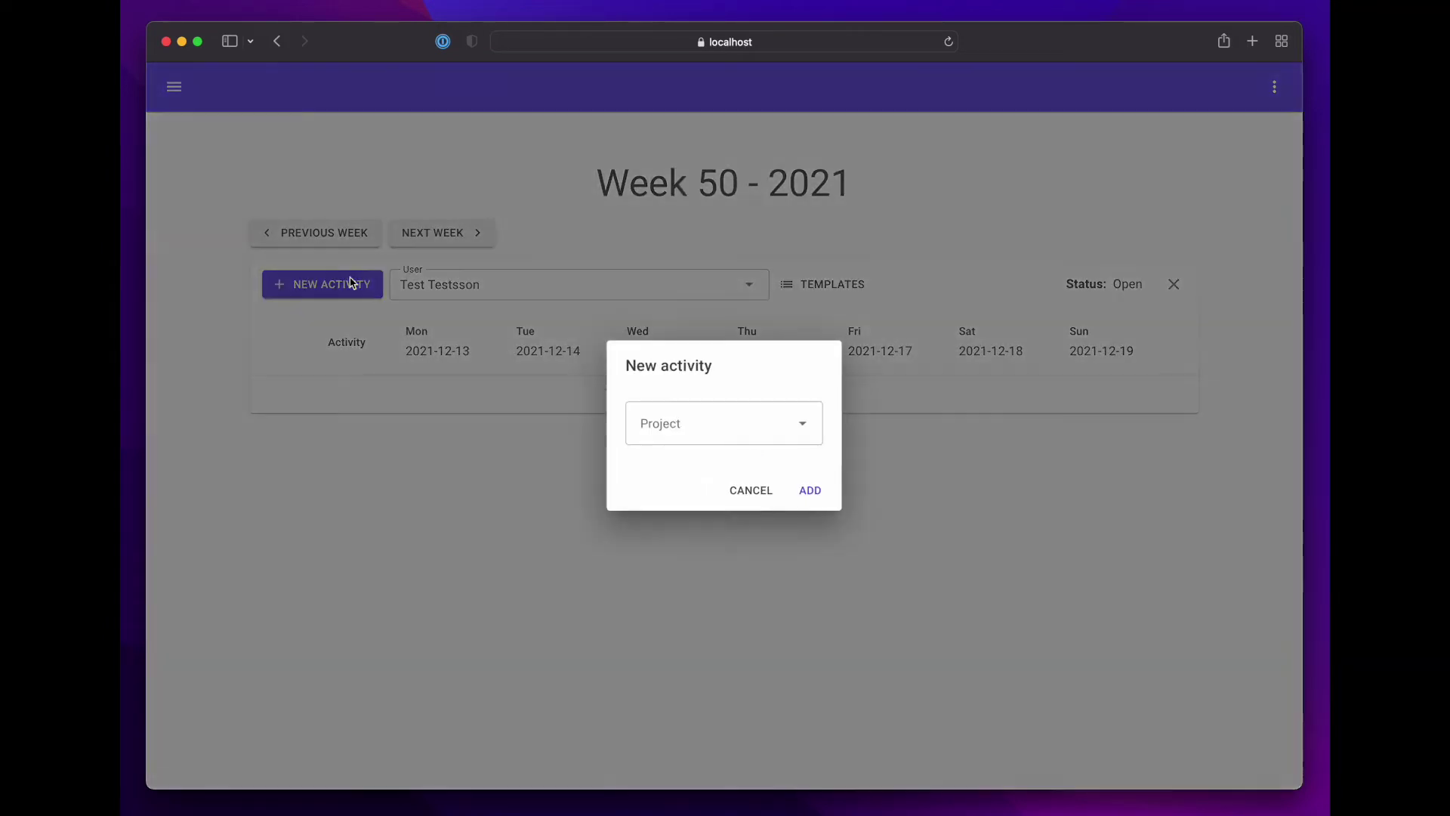
left_click(720, 429)
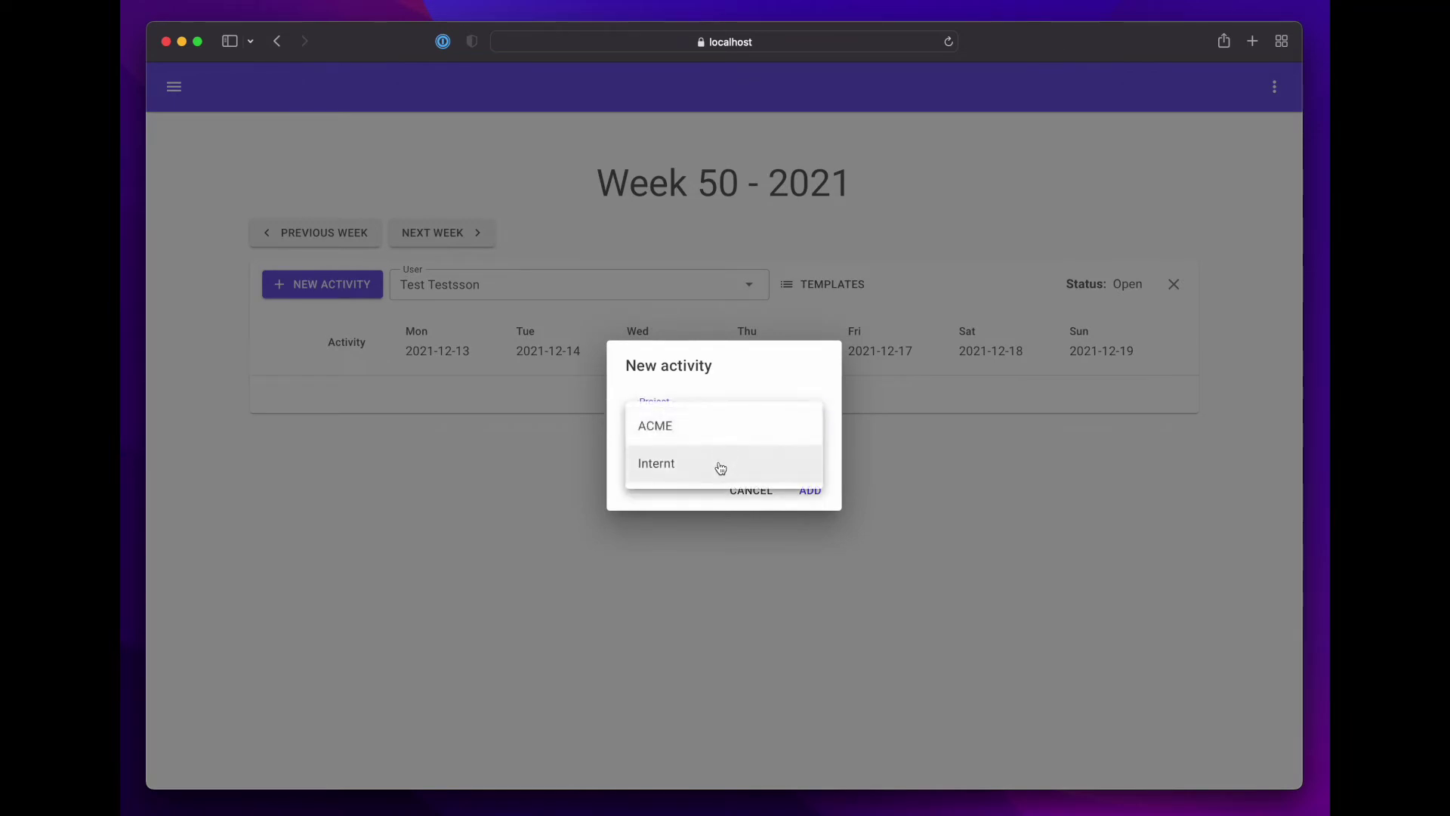
left_click(718, 464)
left_click(812, 521)
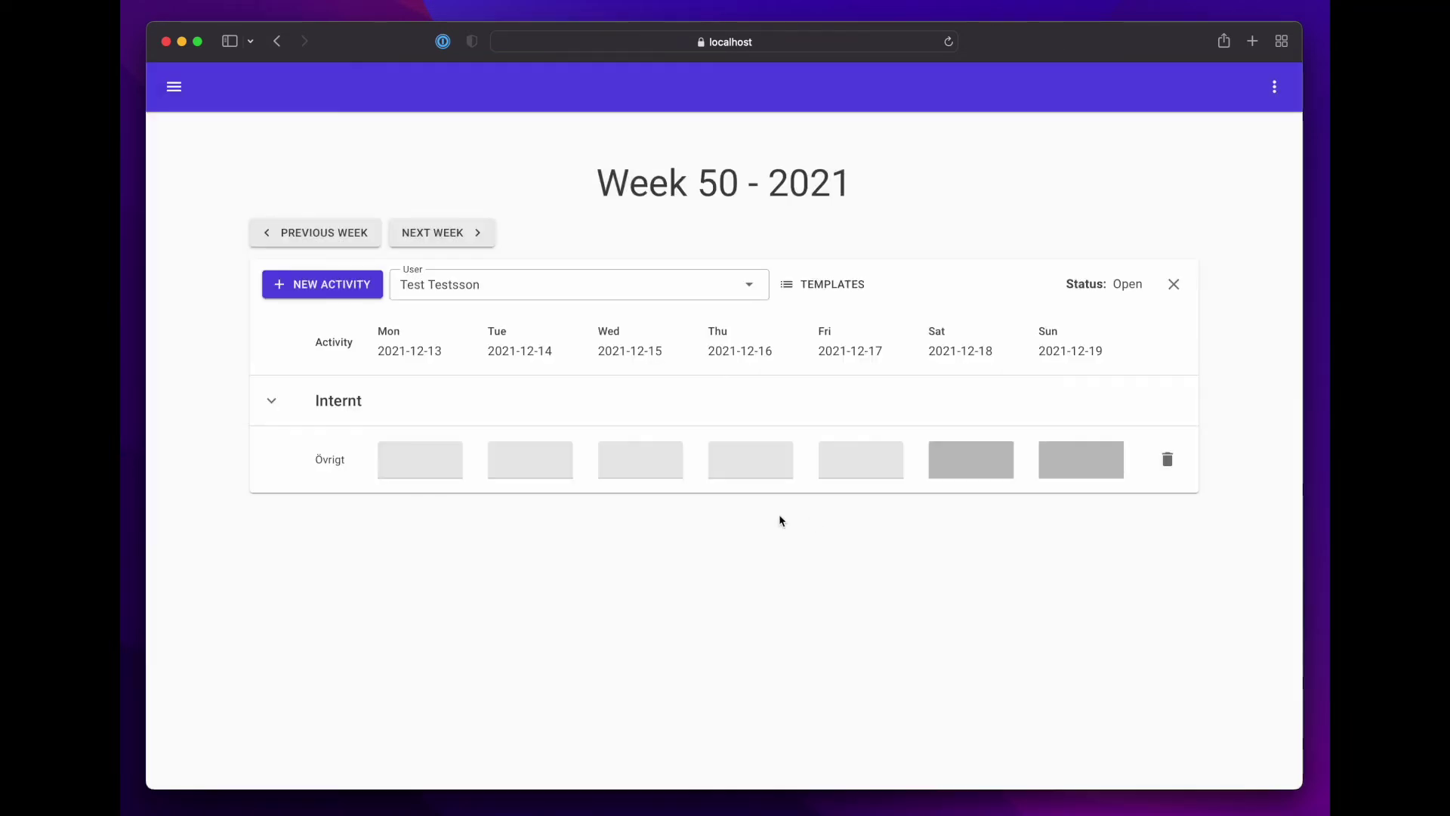
Enter 8, 4, 8, 8 and 4 hours from Monday to Friday on the Internt activity Övrigt
left_click(417, 458)
type("8")
left_click(524, 461)
type("4")
left_click(633, 473)
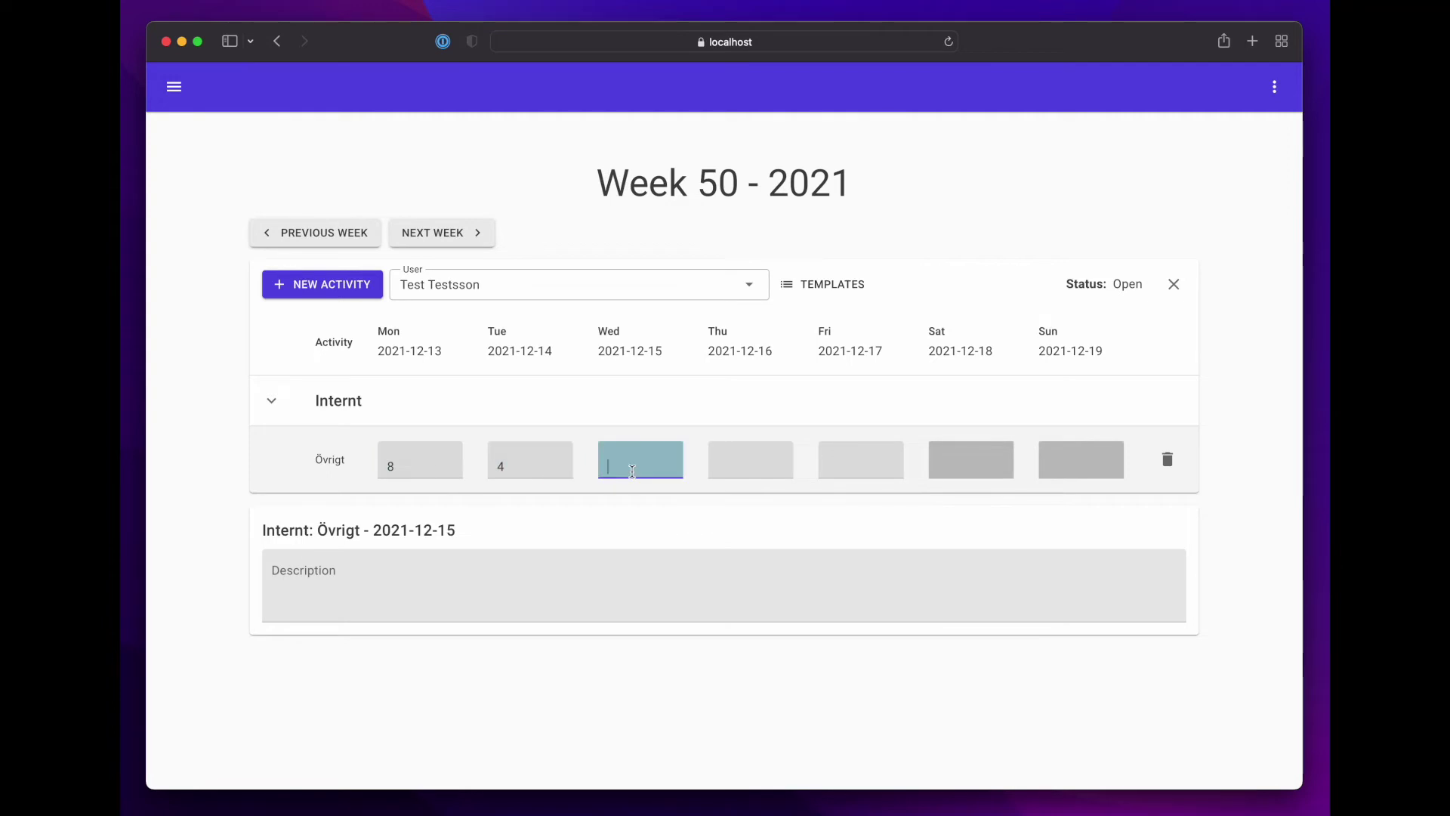
type("8")
left_click(748, 464)
type("8")
left_click(857, 464)
type("8")
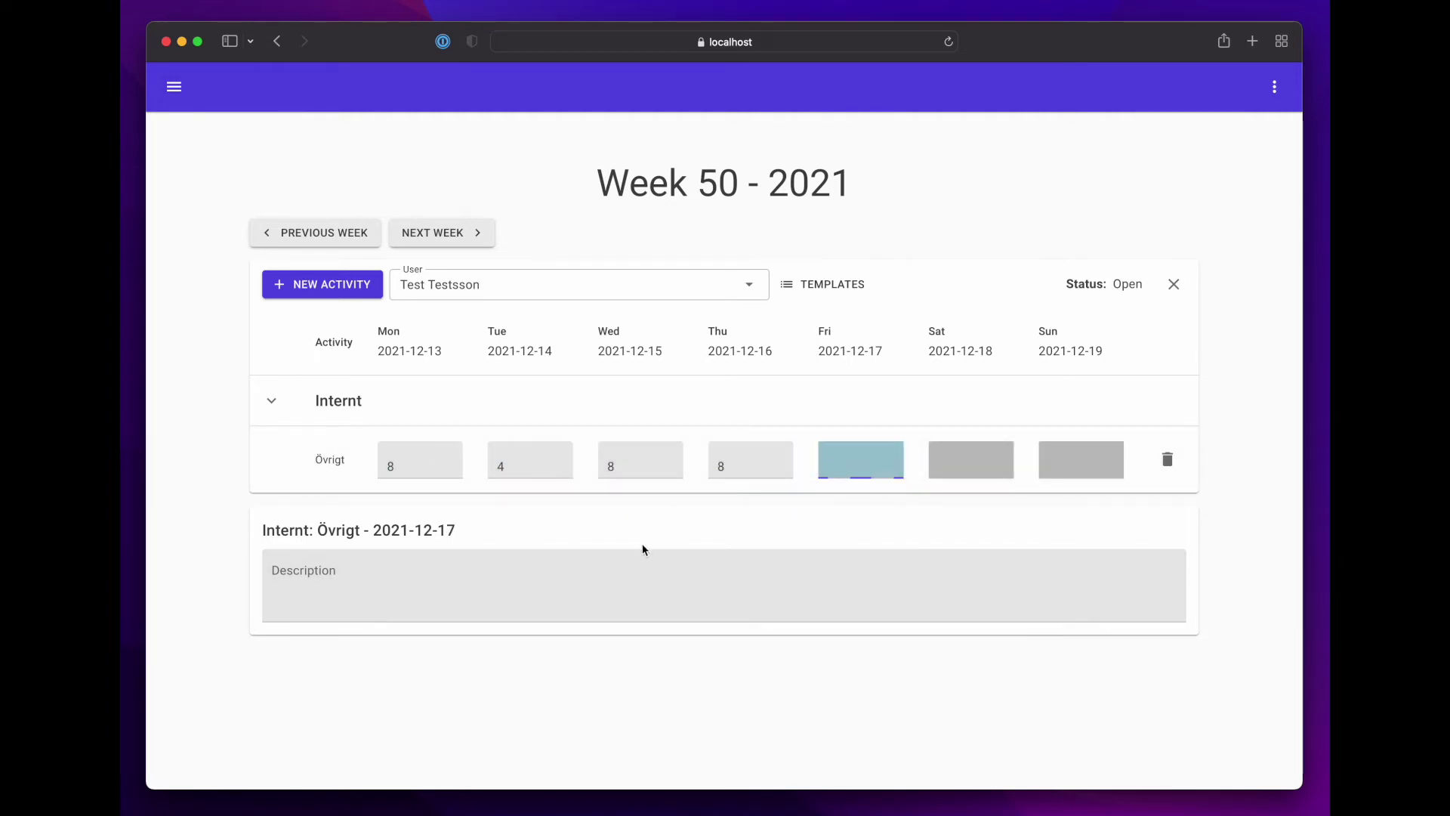
Add the description "Another week" to the Wednesday entry of the Övrigt activity
left_click(640, 460)
left_click(556, 594)
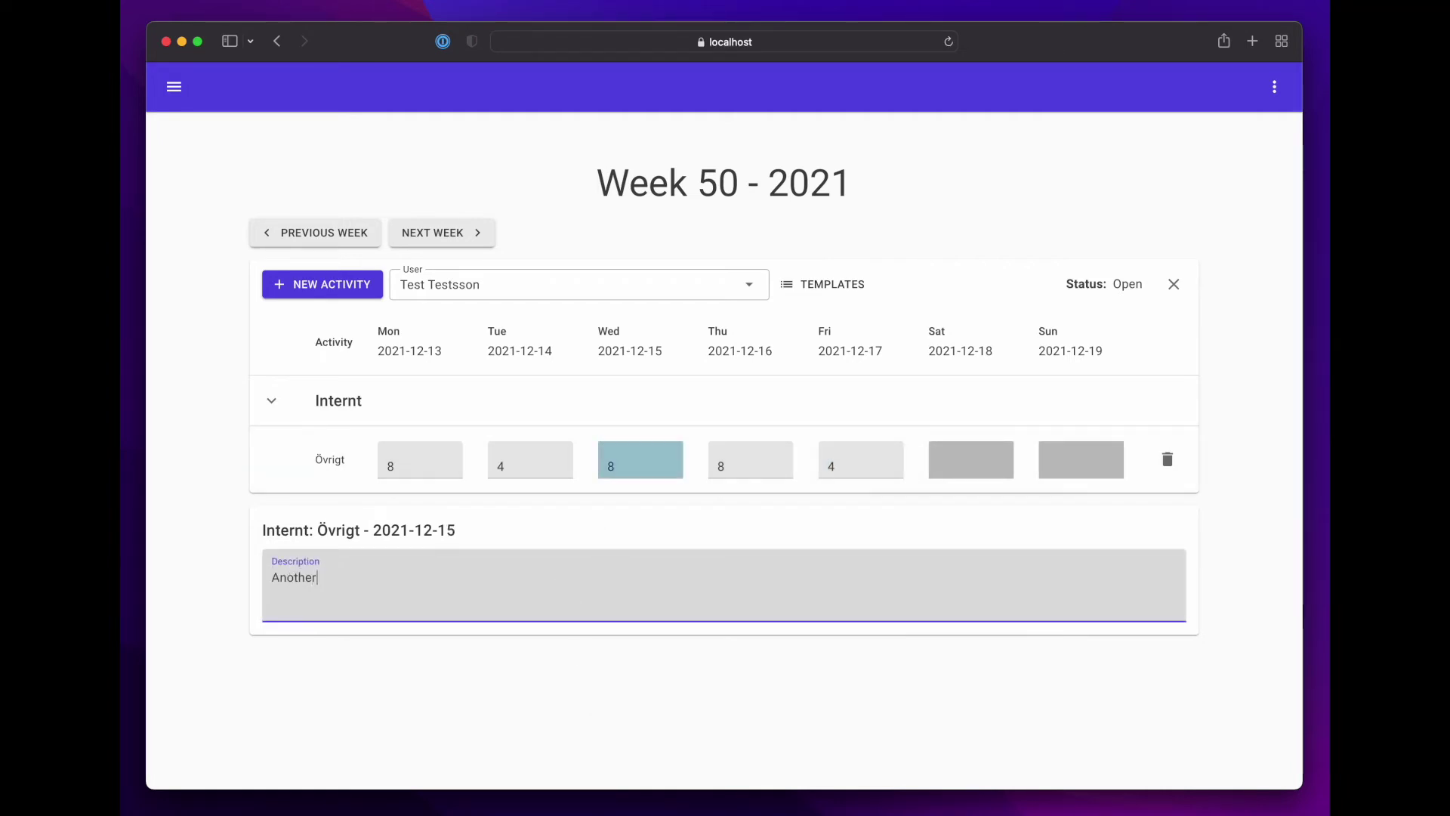
left_click(413, 685)
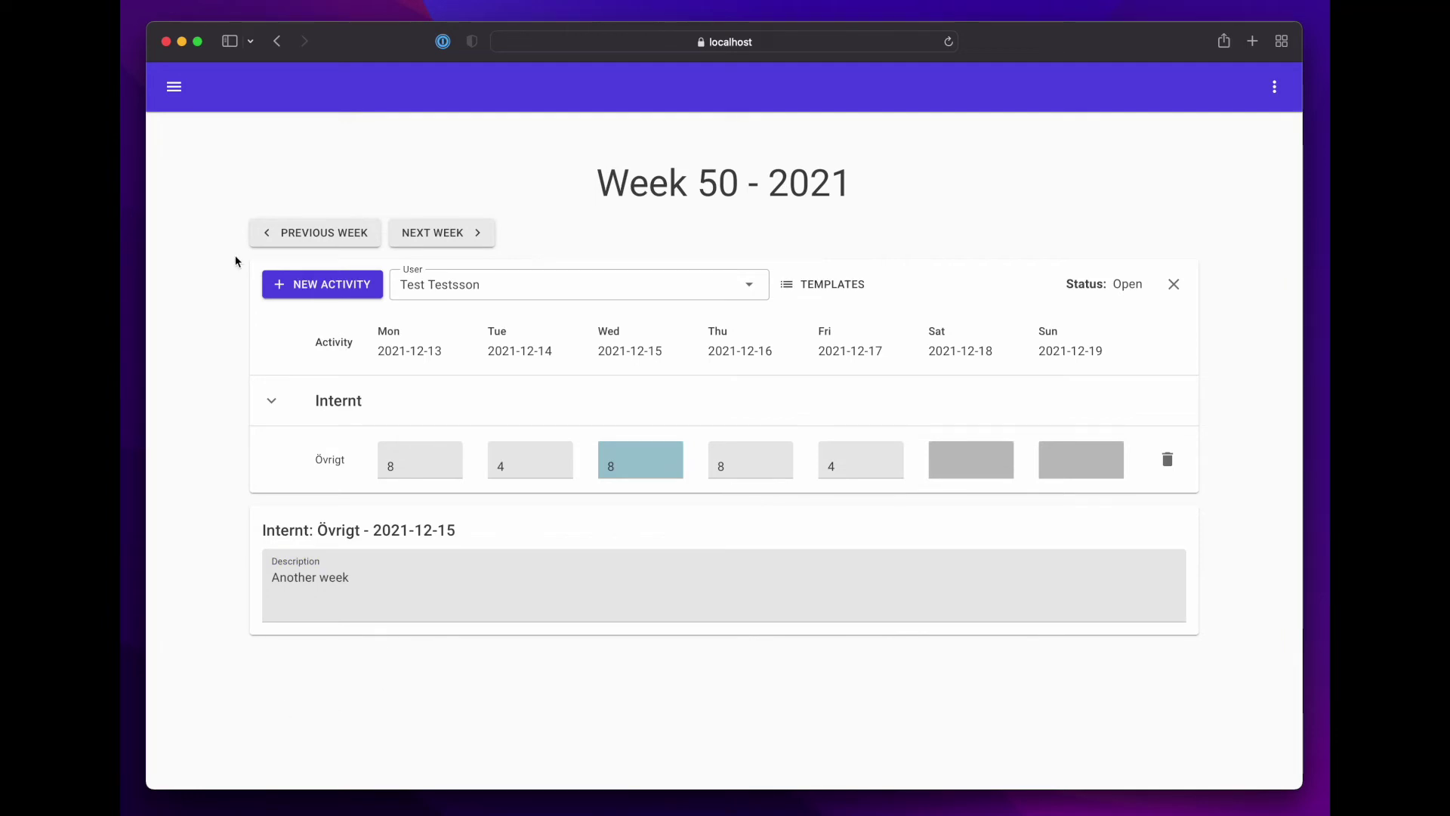
Switch the timesheet back to the Admin user and view week 51
left_click(540, 288)
left_click(513, 342)
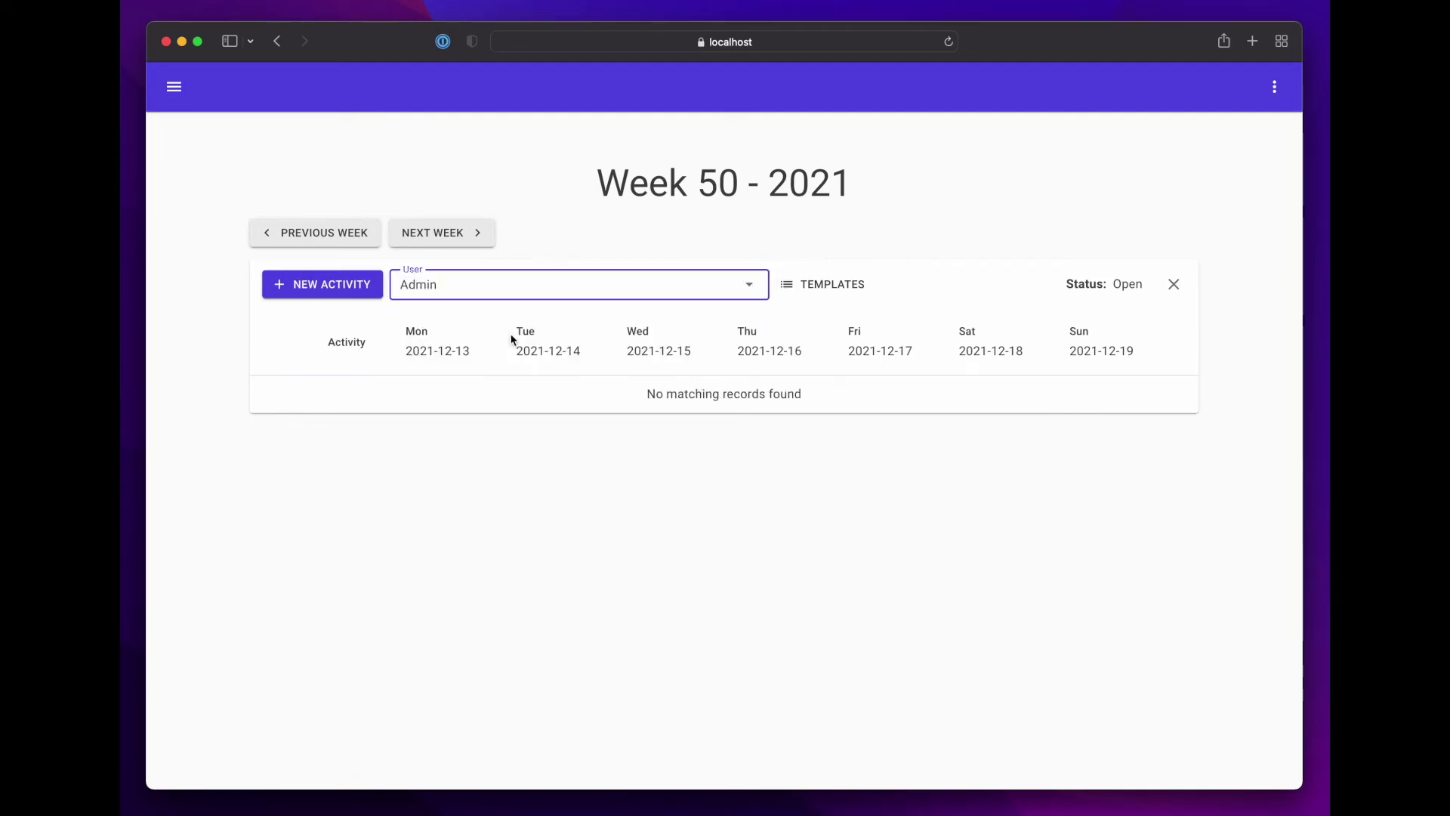
left_click(442, 213)
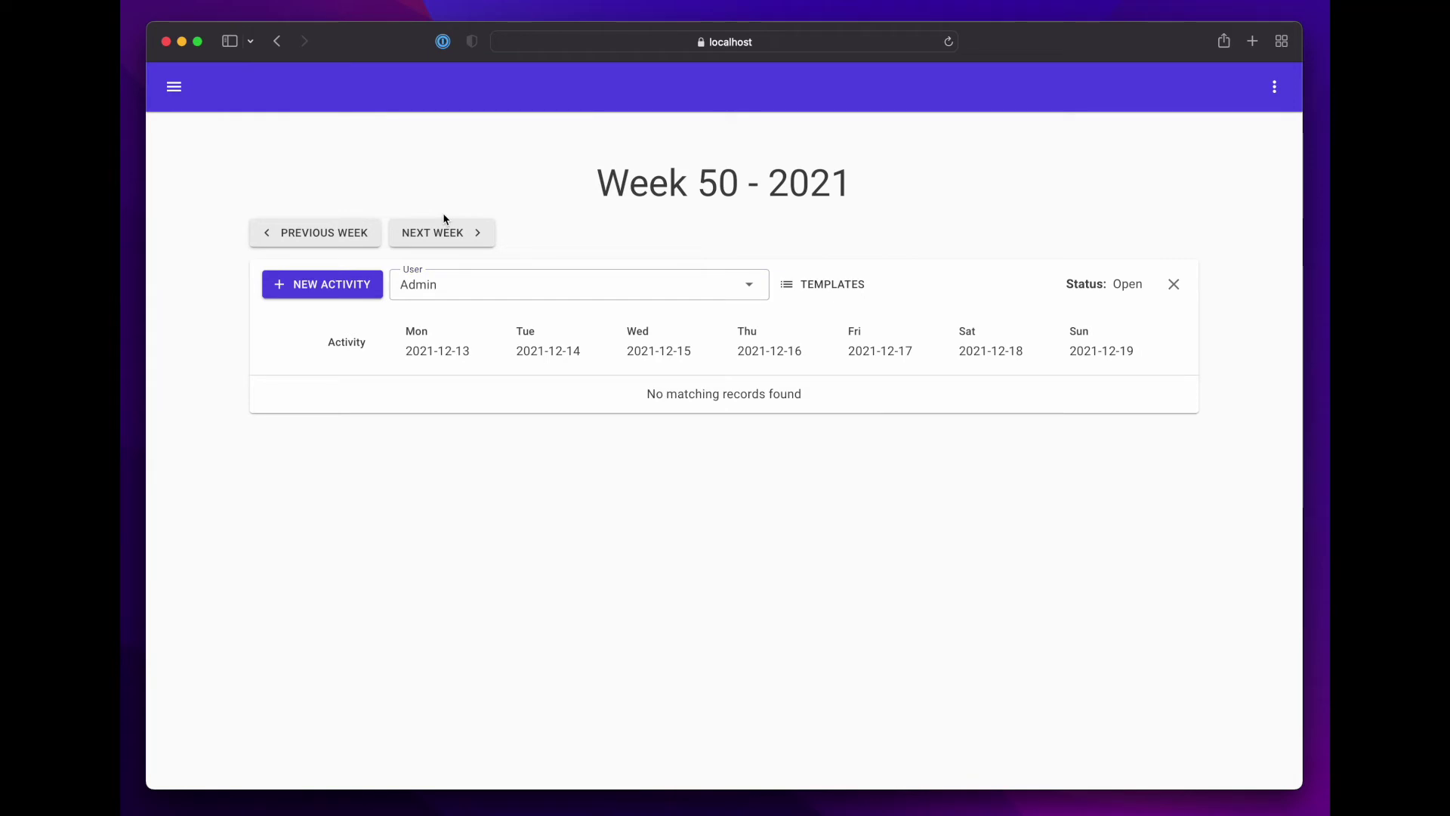
left_click(445, 237)
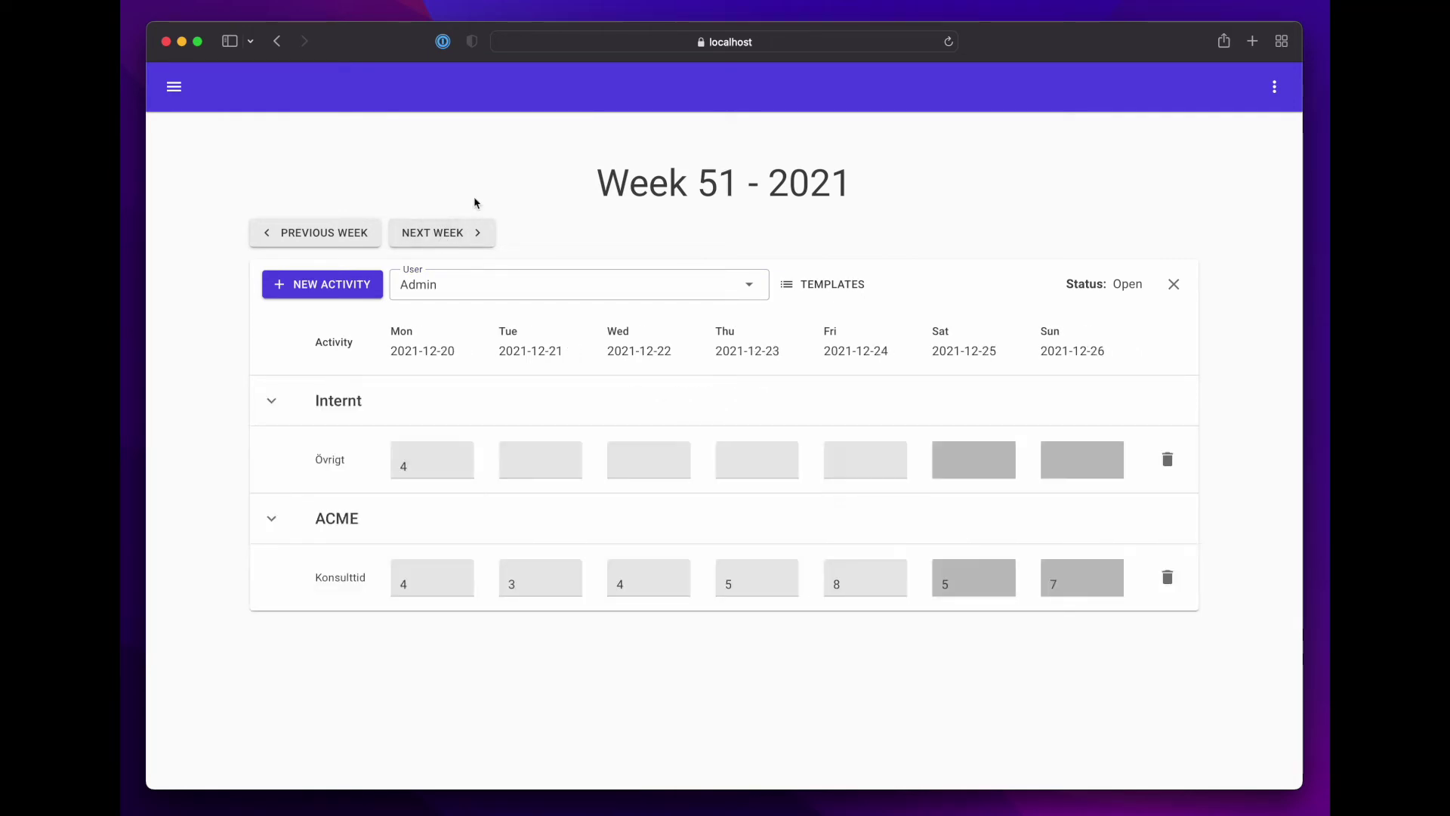
Review the projects overview and inspect the new project form without creating a project
left_click(180, 88)
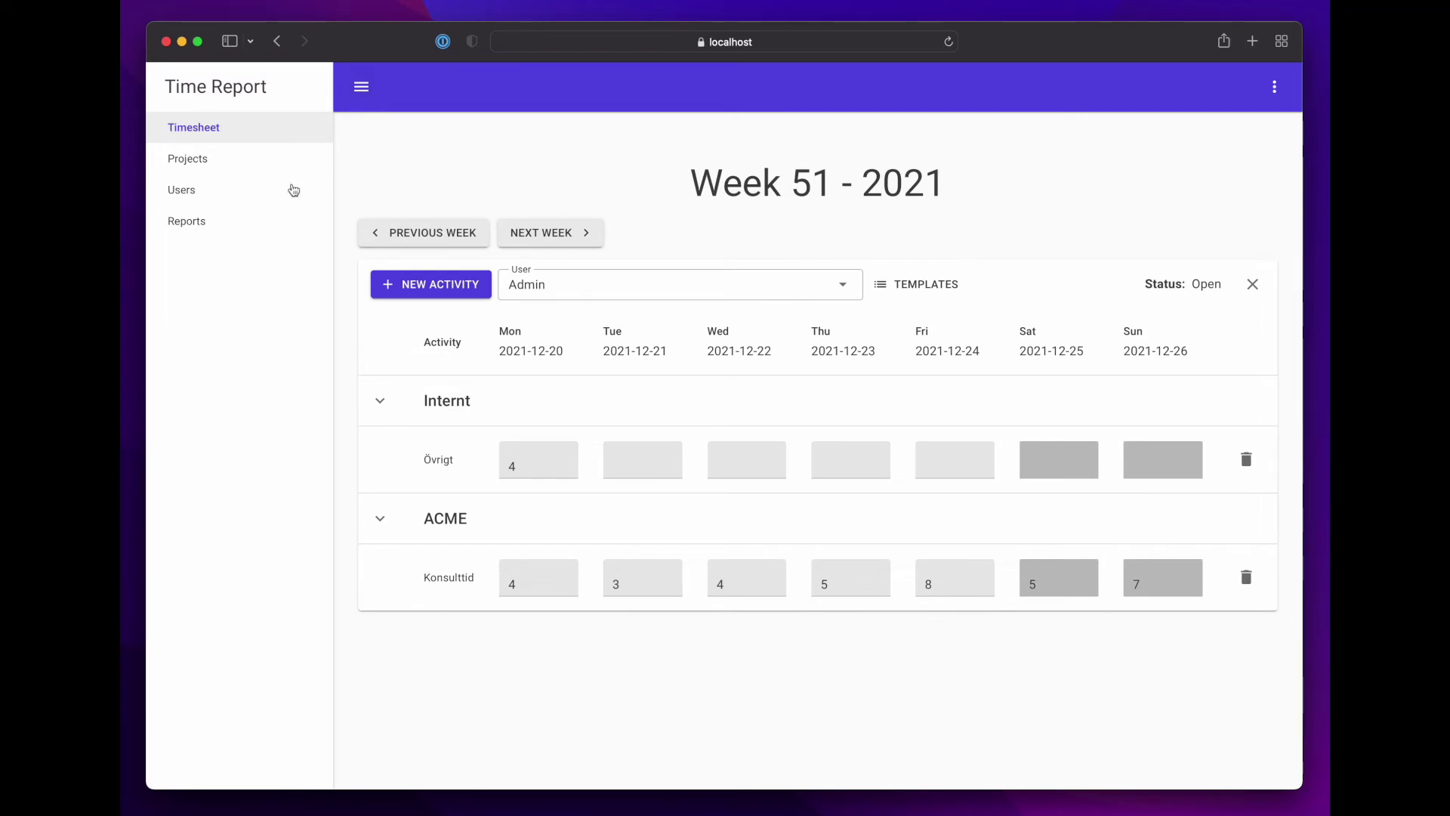
left_click(215, 157)
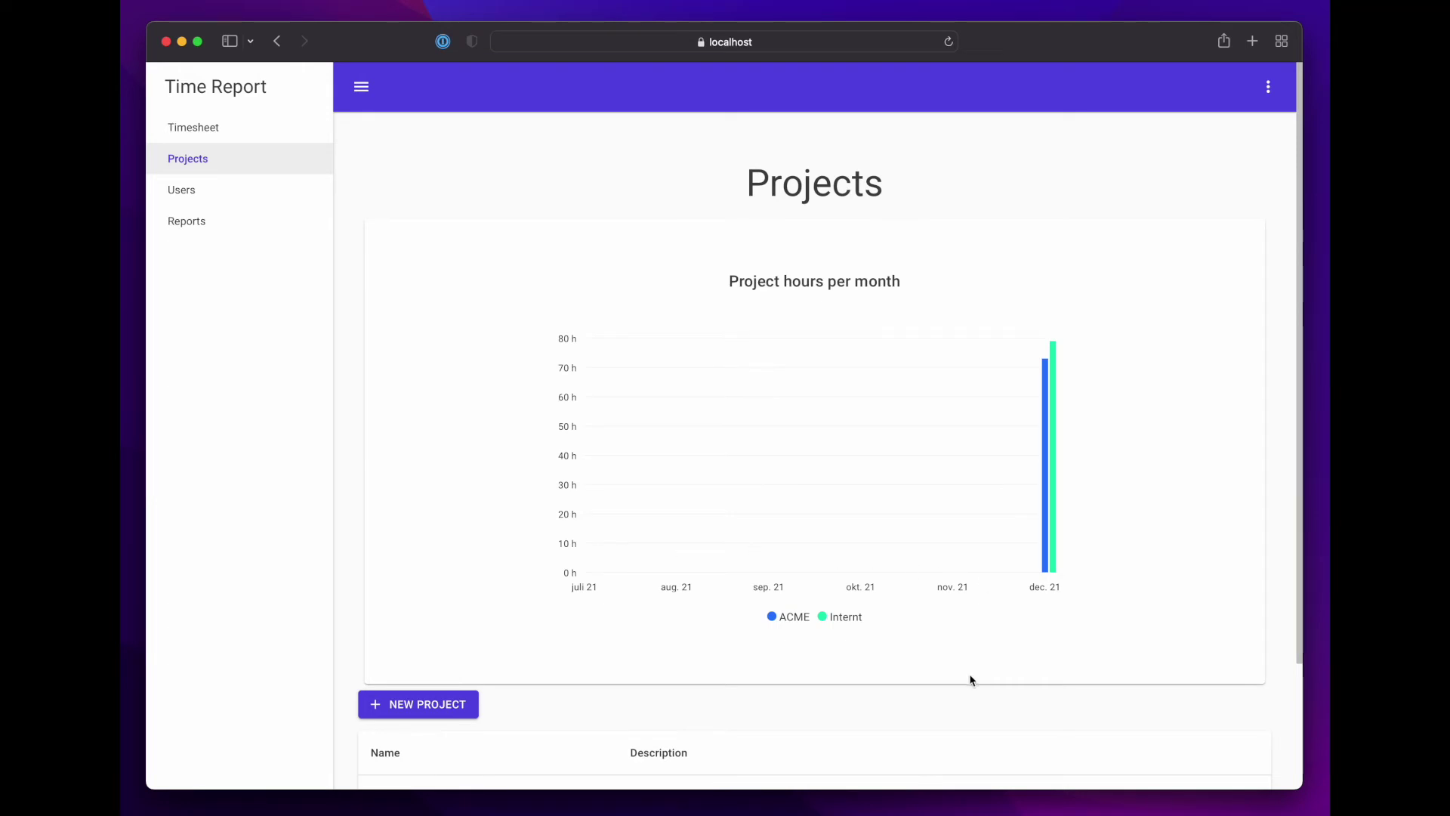
scroll(944, 627, "down", 5)
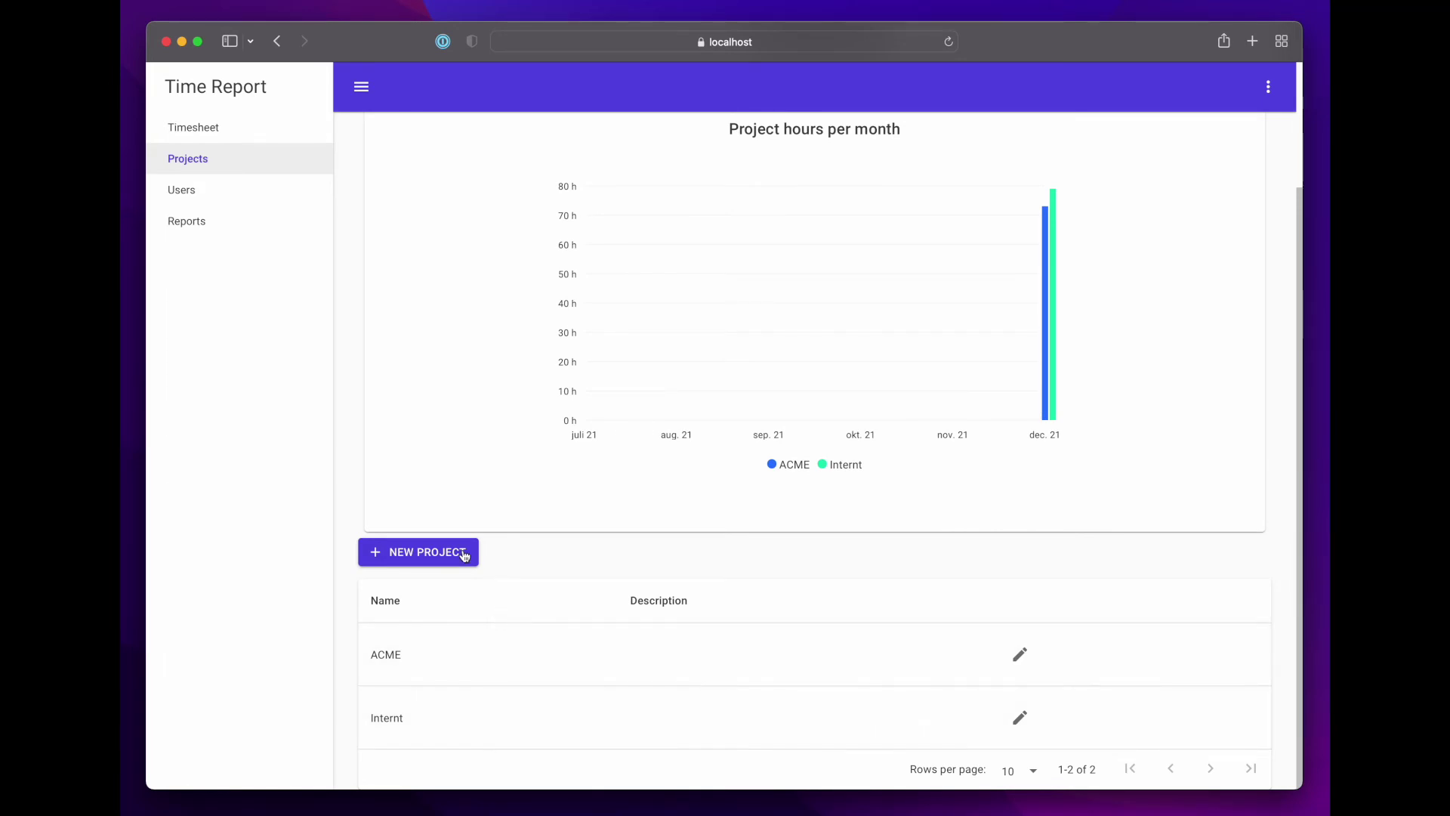
left_click(464, 555)
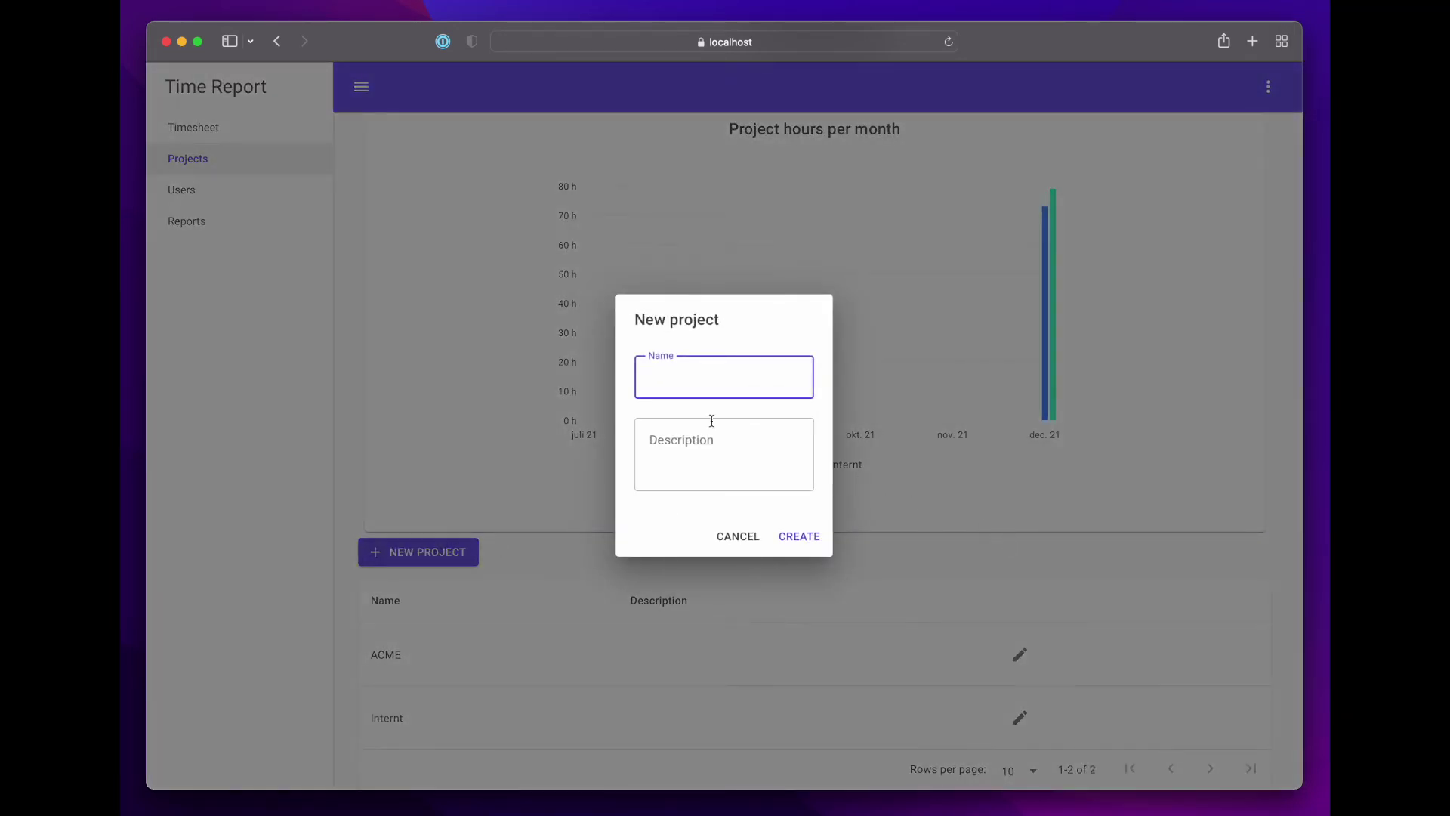
left_click(719, 538)
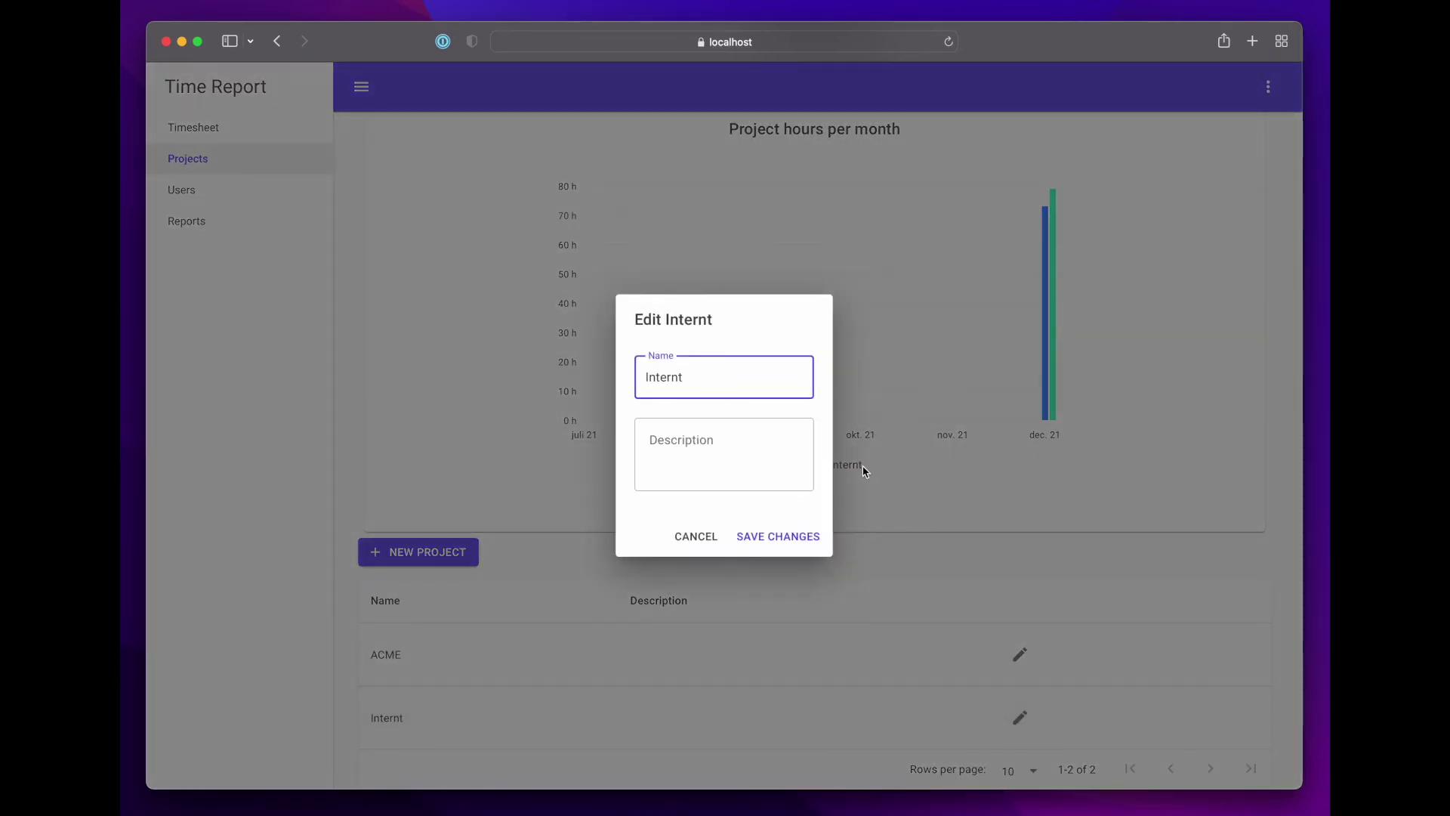
Rename the project Internt to Internal and save the change
key("BackSpace")
type("al")
left_click(751, 537)
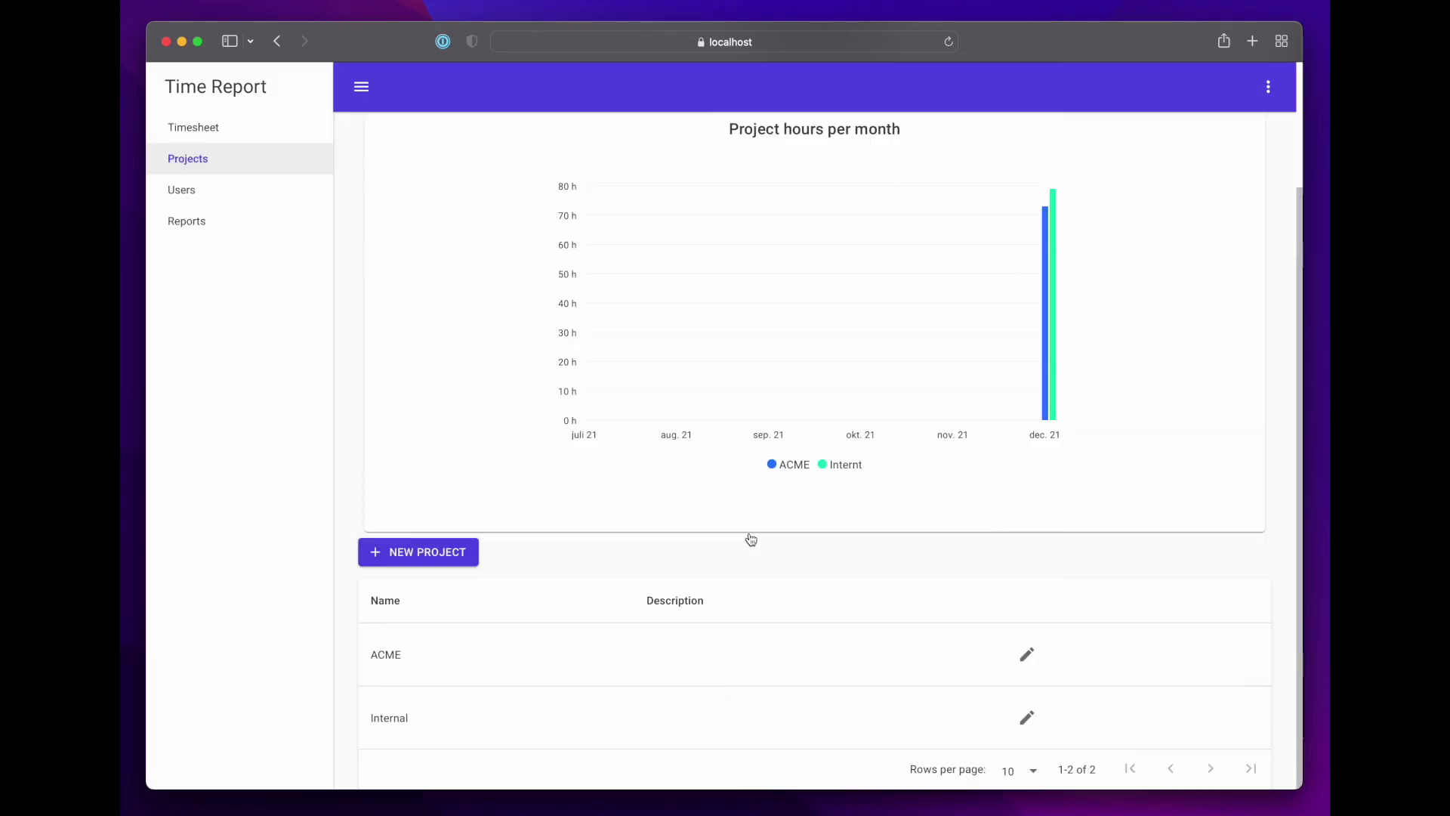
Inspect the Internal project's activities and the Övrigt edit form without changing it, and view the list of users
left_click(534, 738)
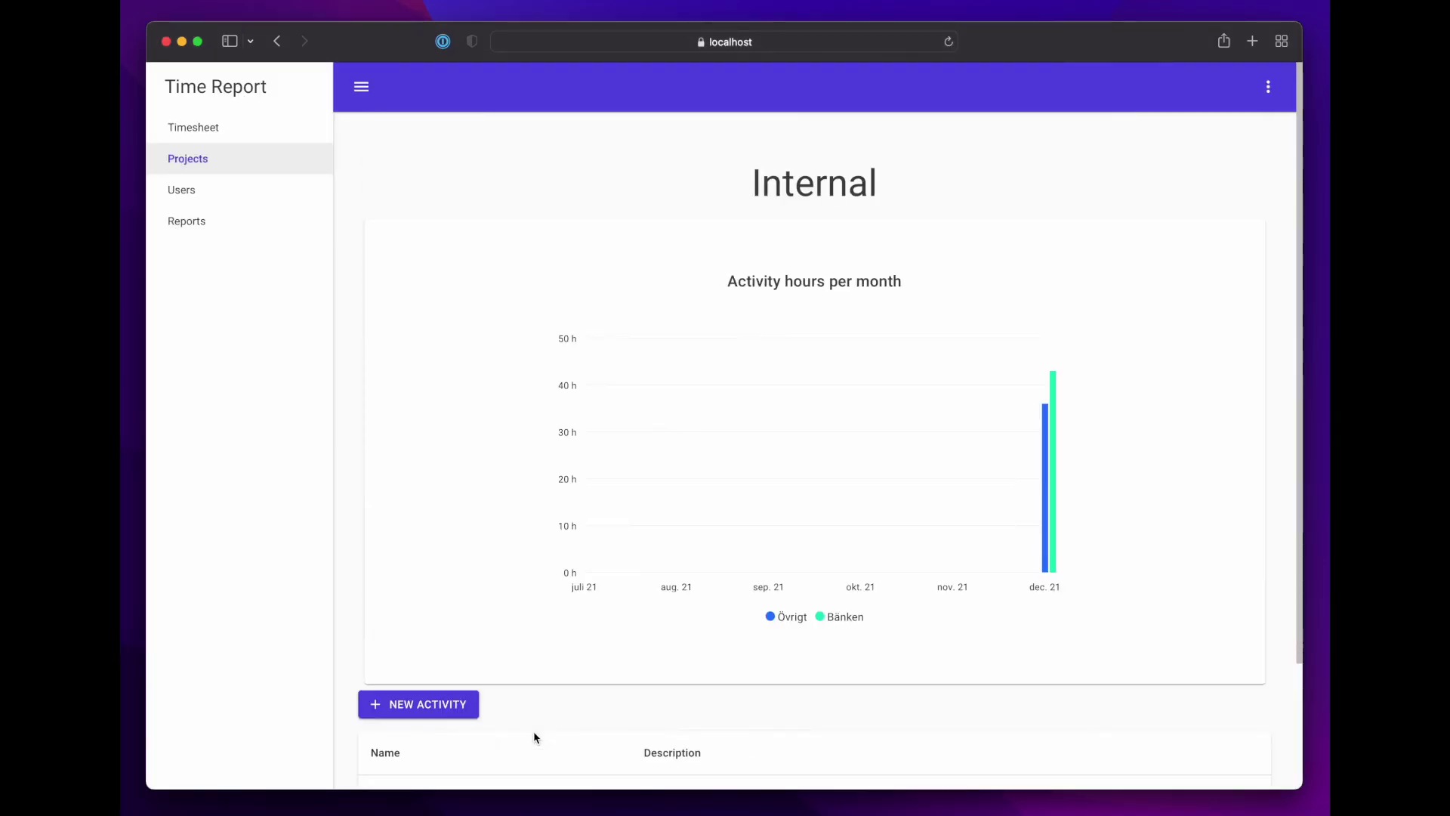
scroll(1105, 491, "down", 4)
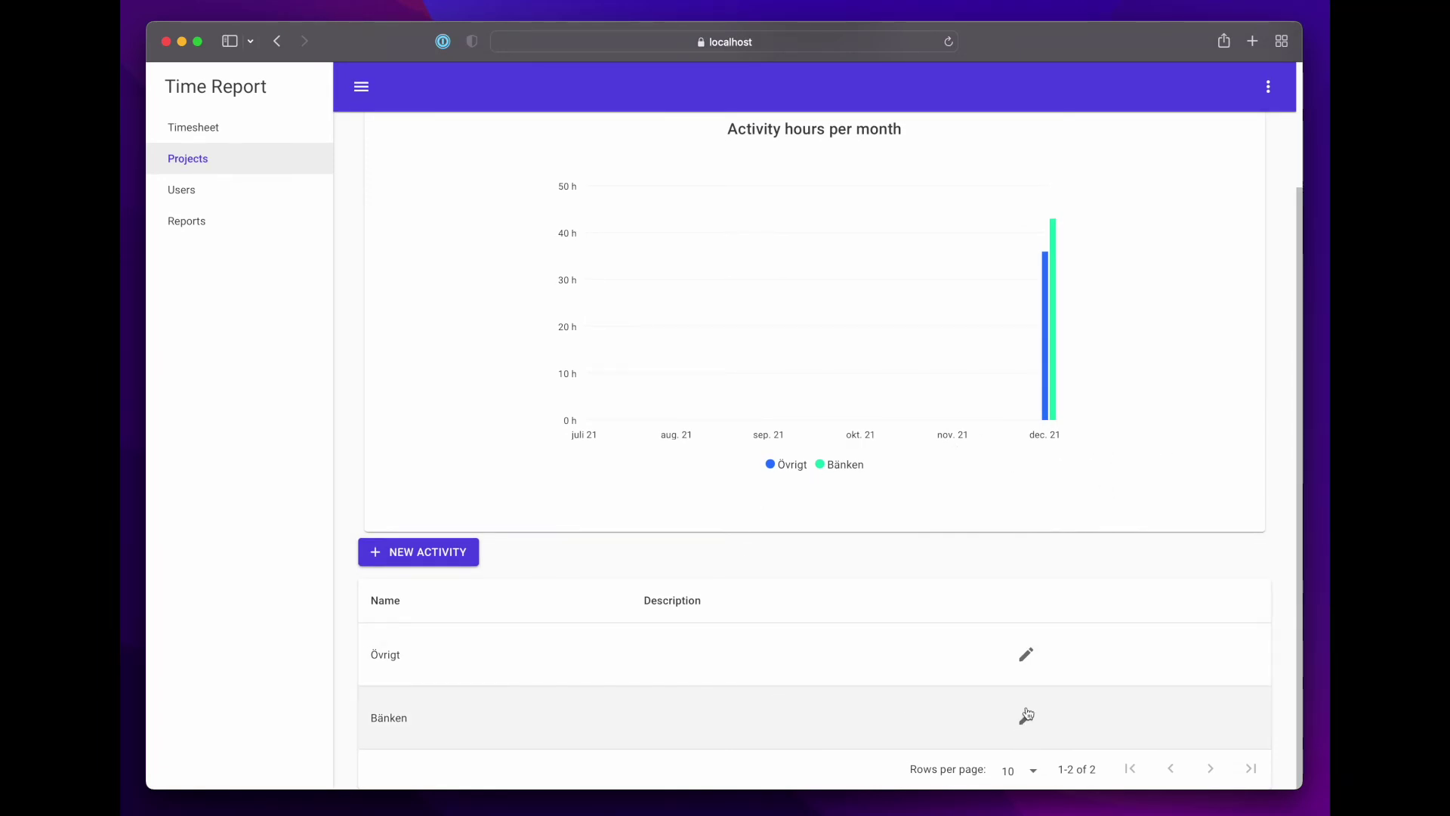
left_click(1026, 655)
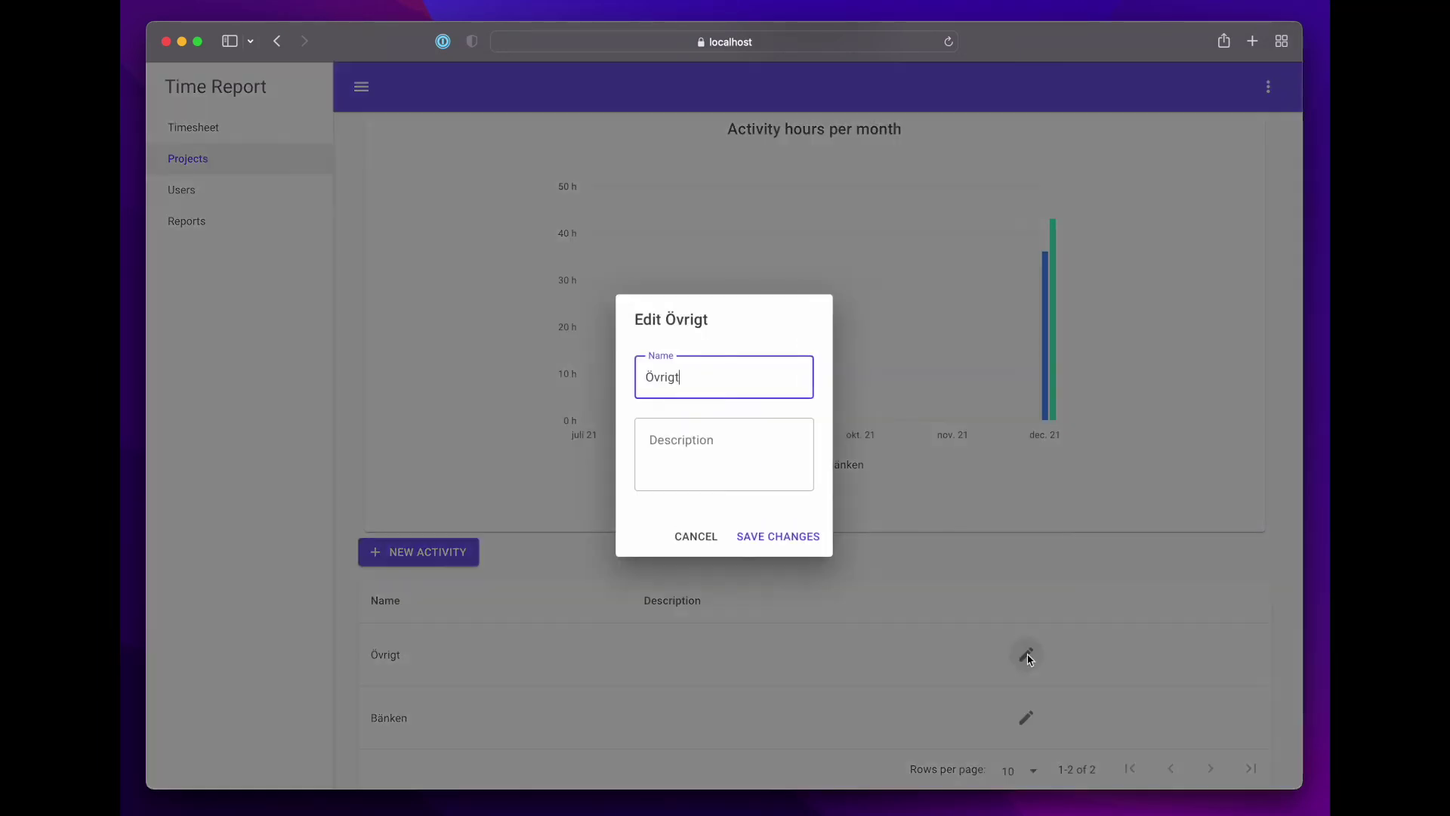
left_click(686, 547)
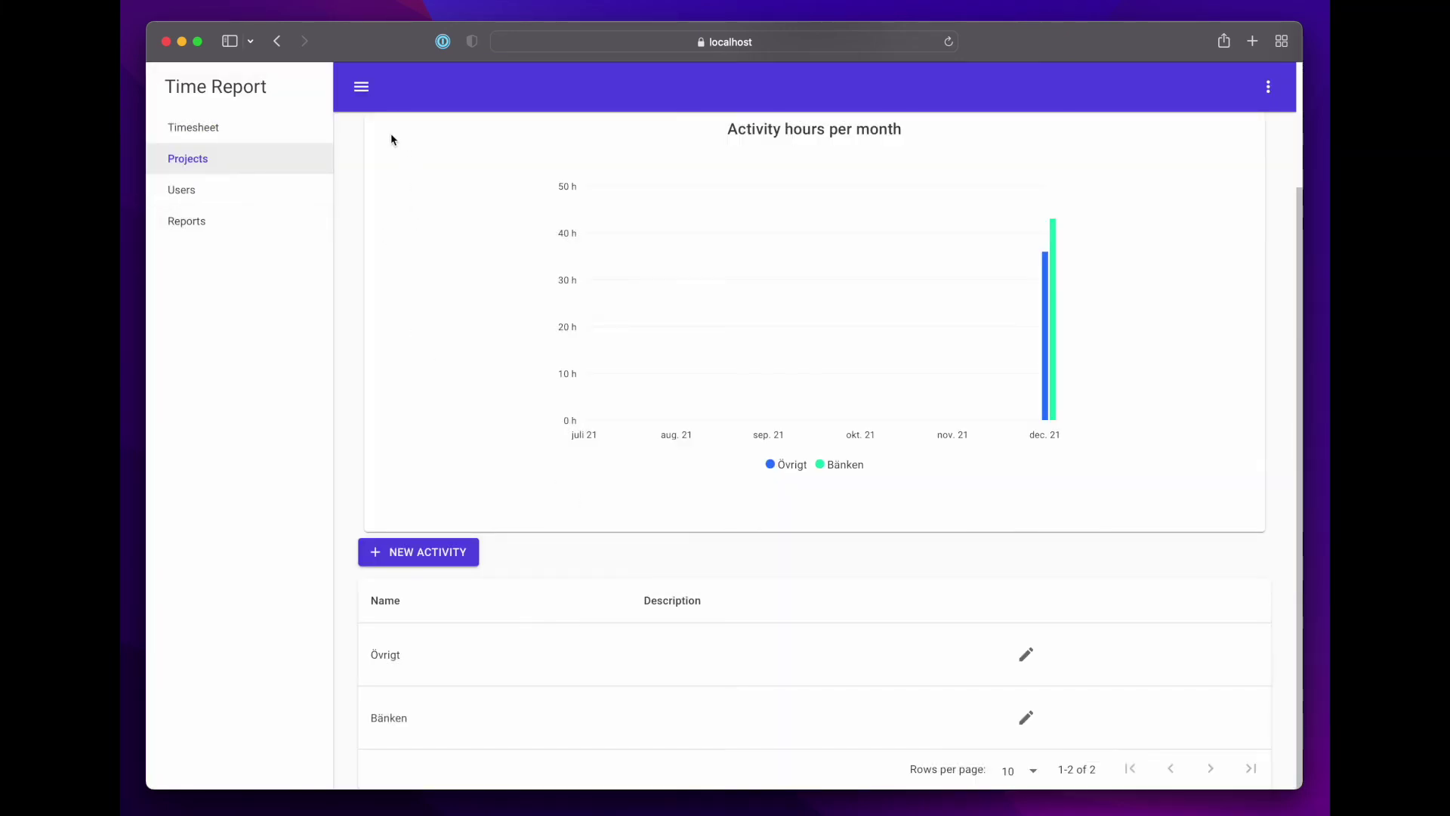
left_click(245, 192)
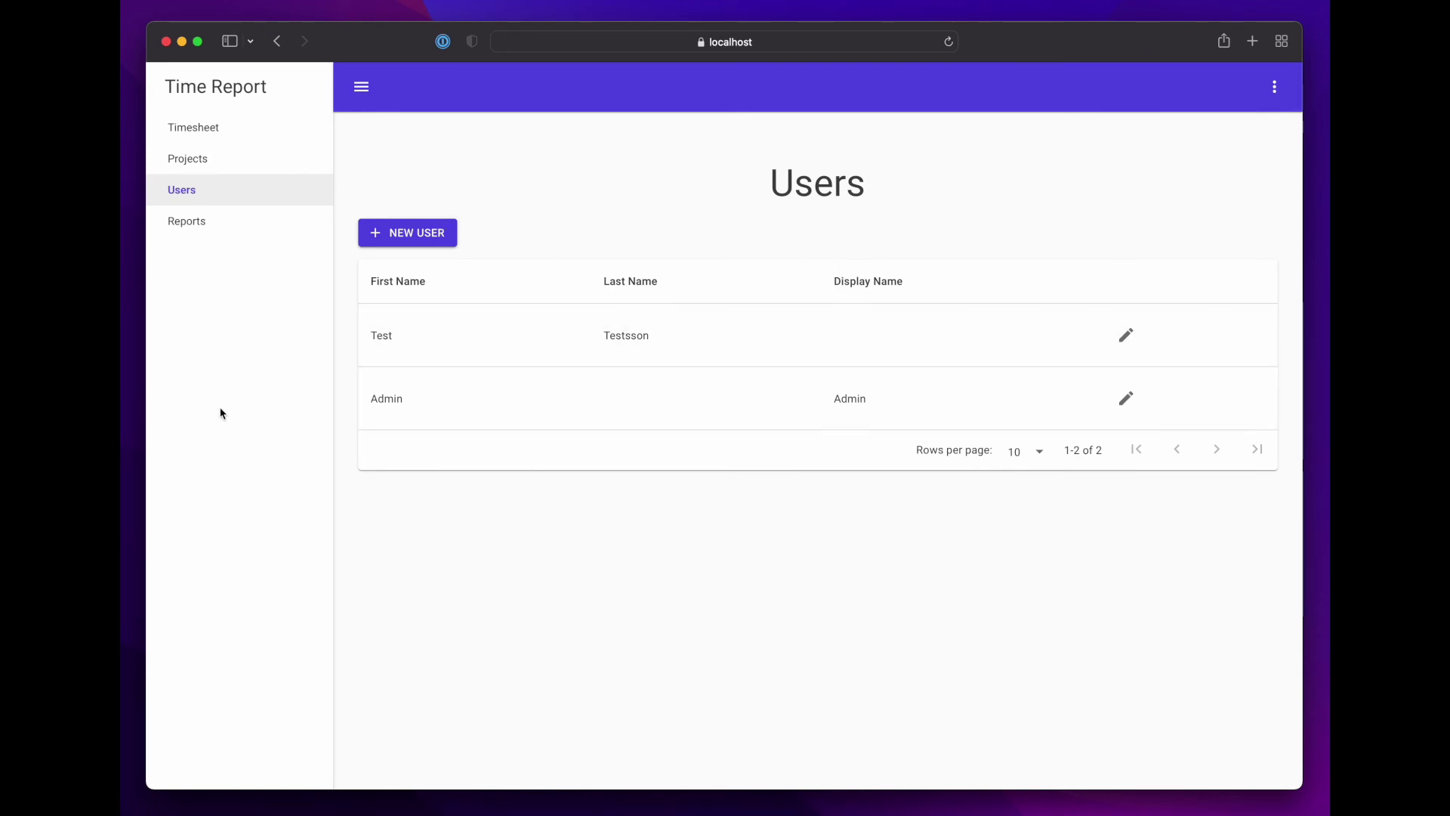
Create a report covering the ACME and Internal projects, keeping the preset time span
left_click(207, 226)
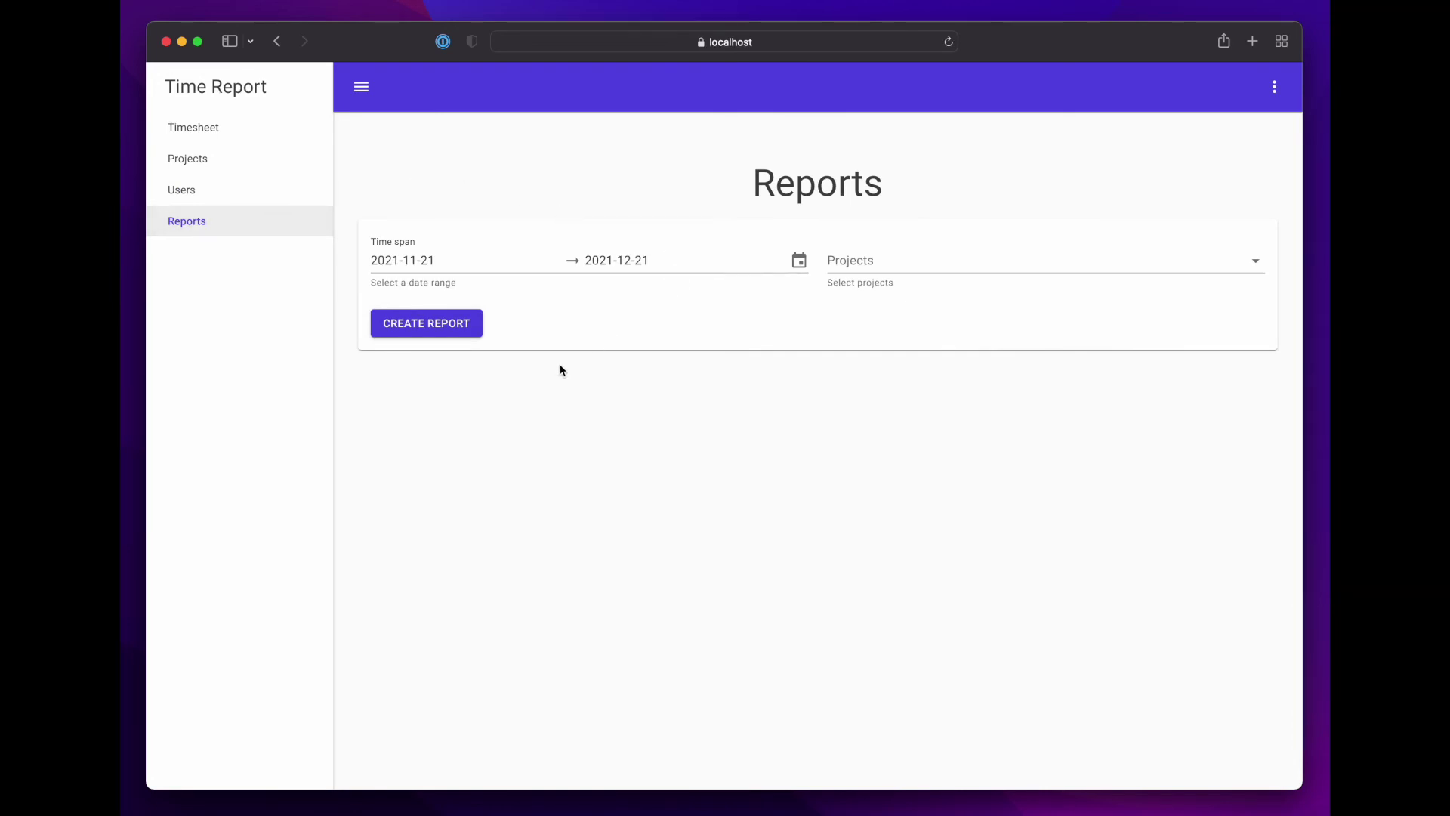
left_click(1001, 263)
left_click(990, 260)
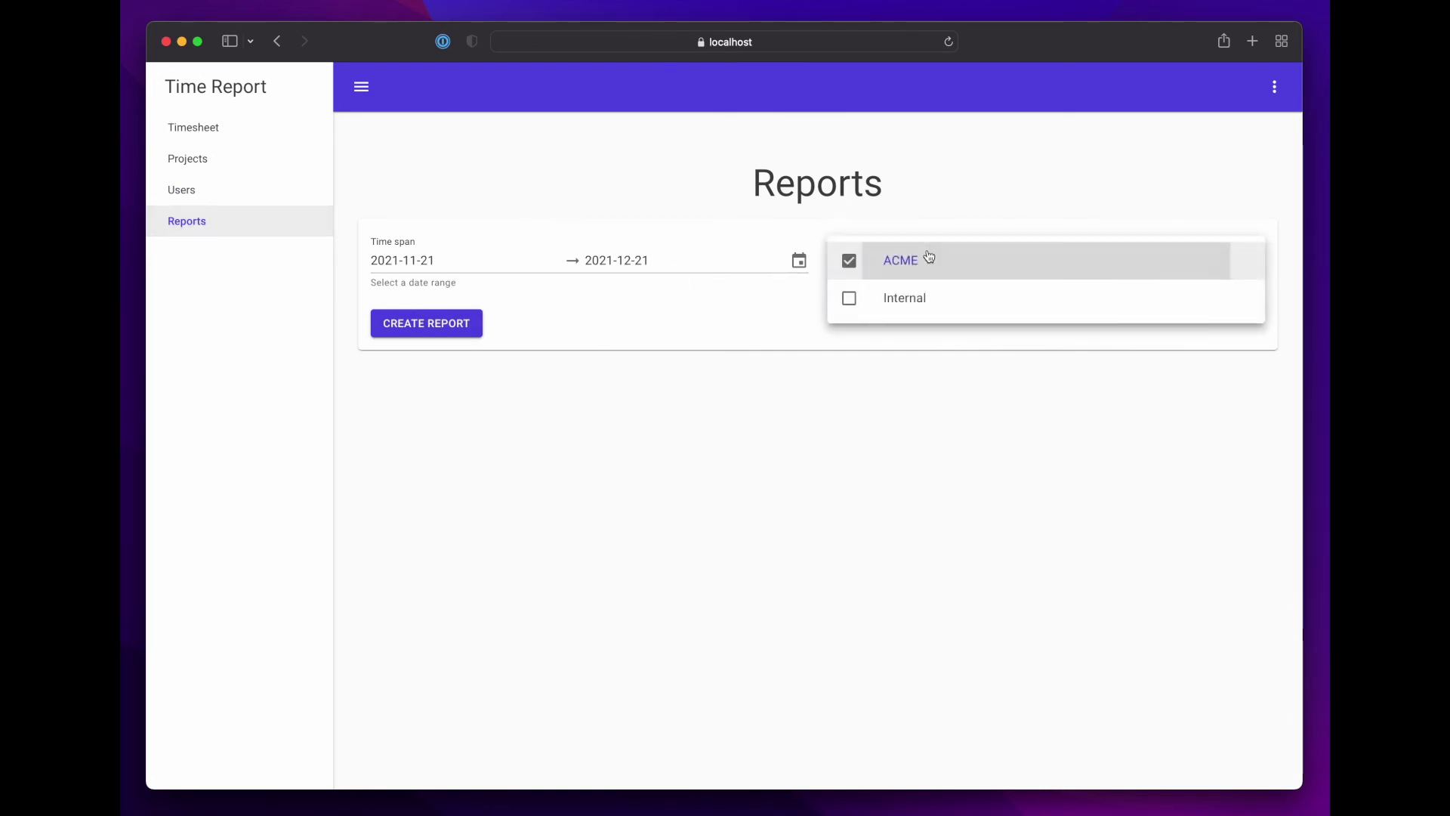
left_click(914, 300)
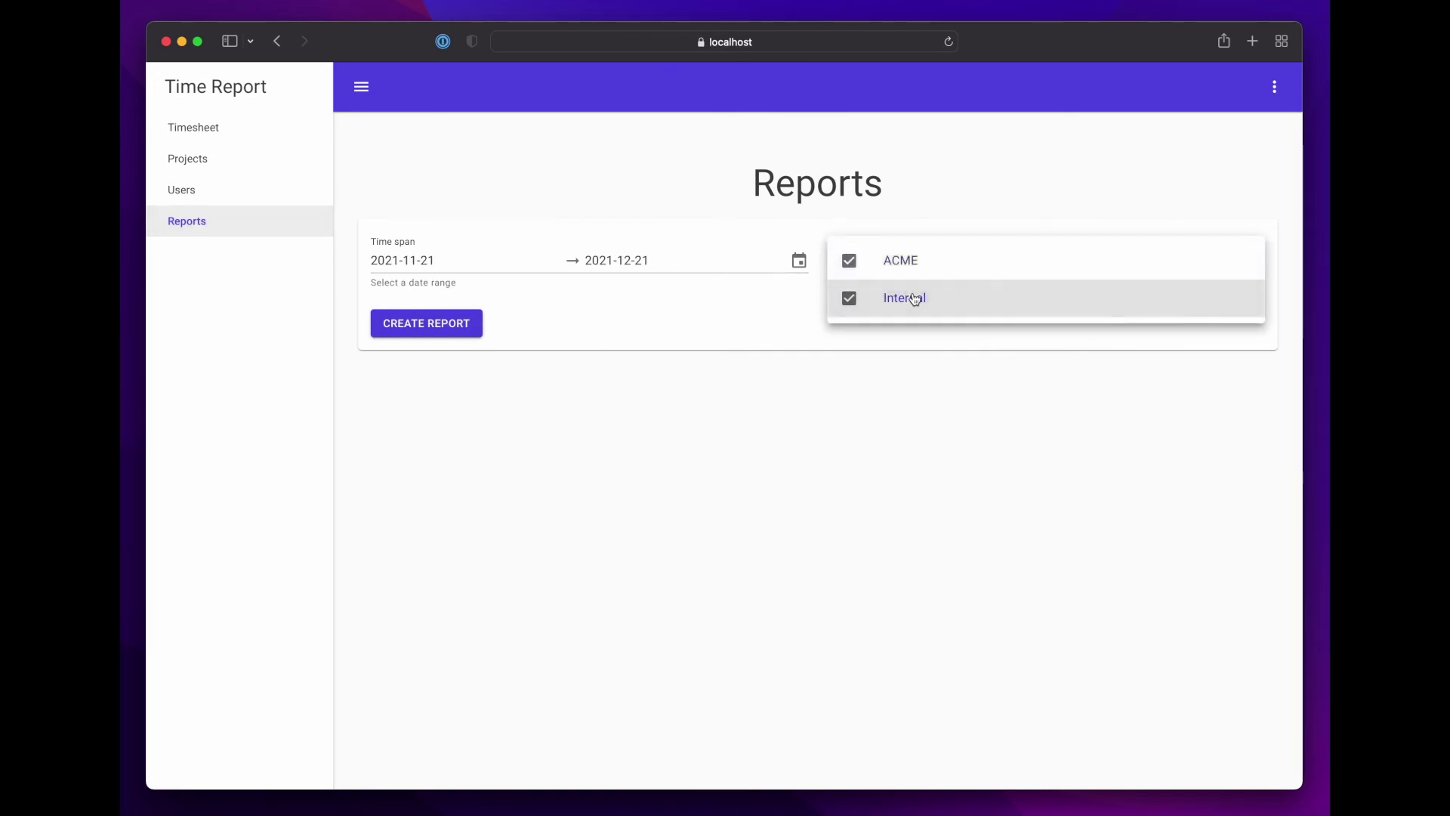
left_click(442, 371)
left_click(444, 330)
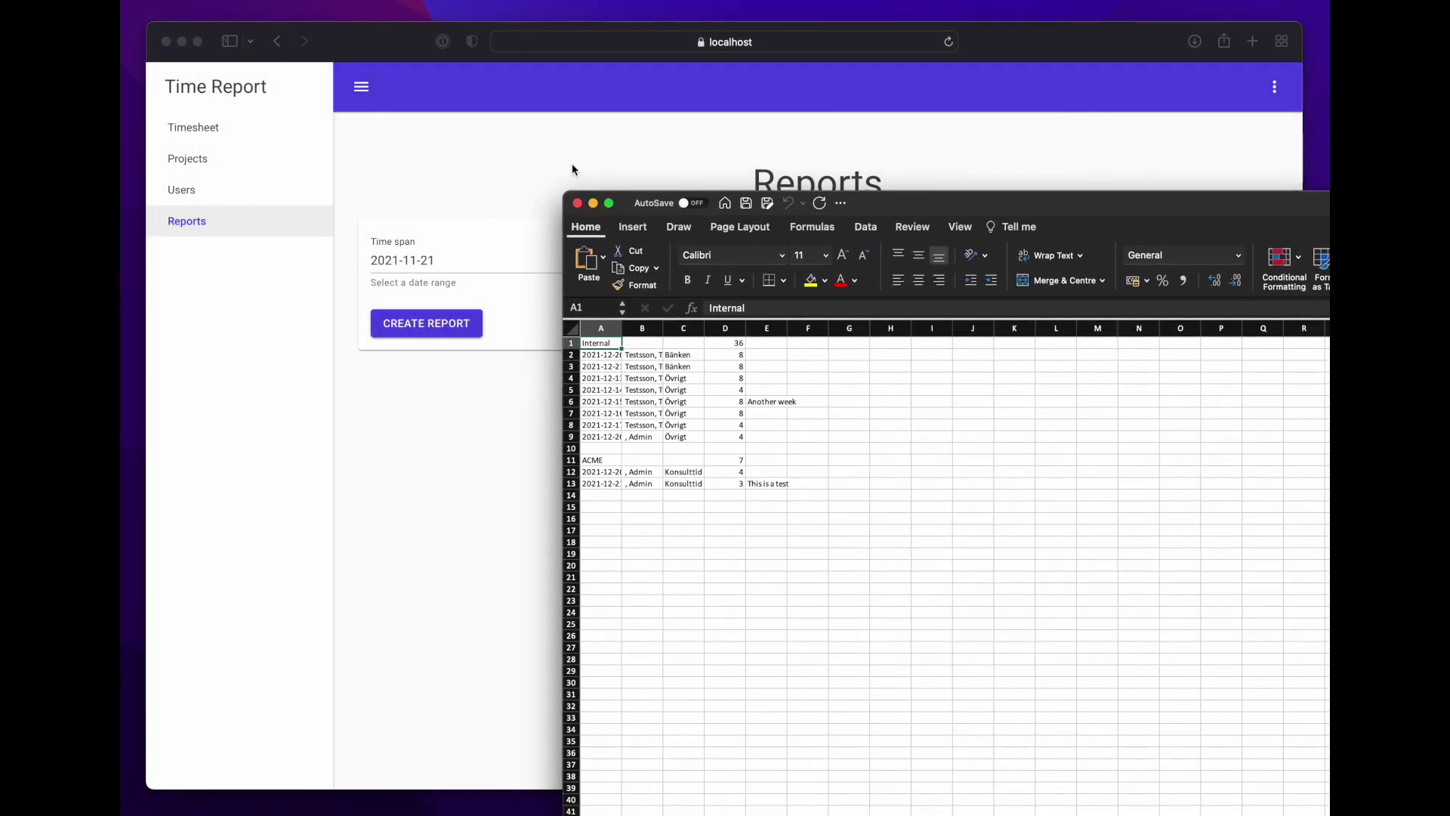
Switch to the exported report in Excel, widen columns A to C to show their full contents, and close the workbook
left_click_drag(808, 530, 580, 342)
left_click_drag(807, 530, 976, 636)
left_click(1052, 636)
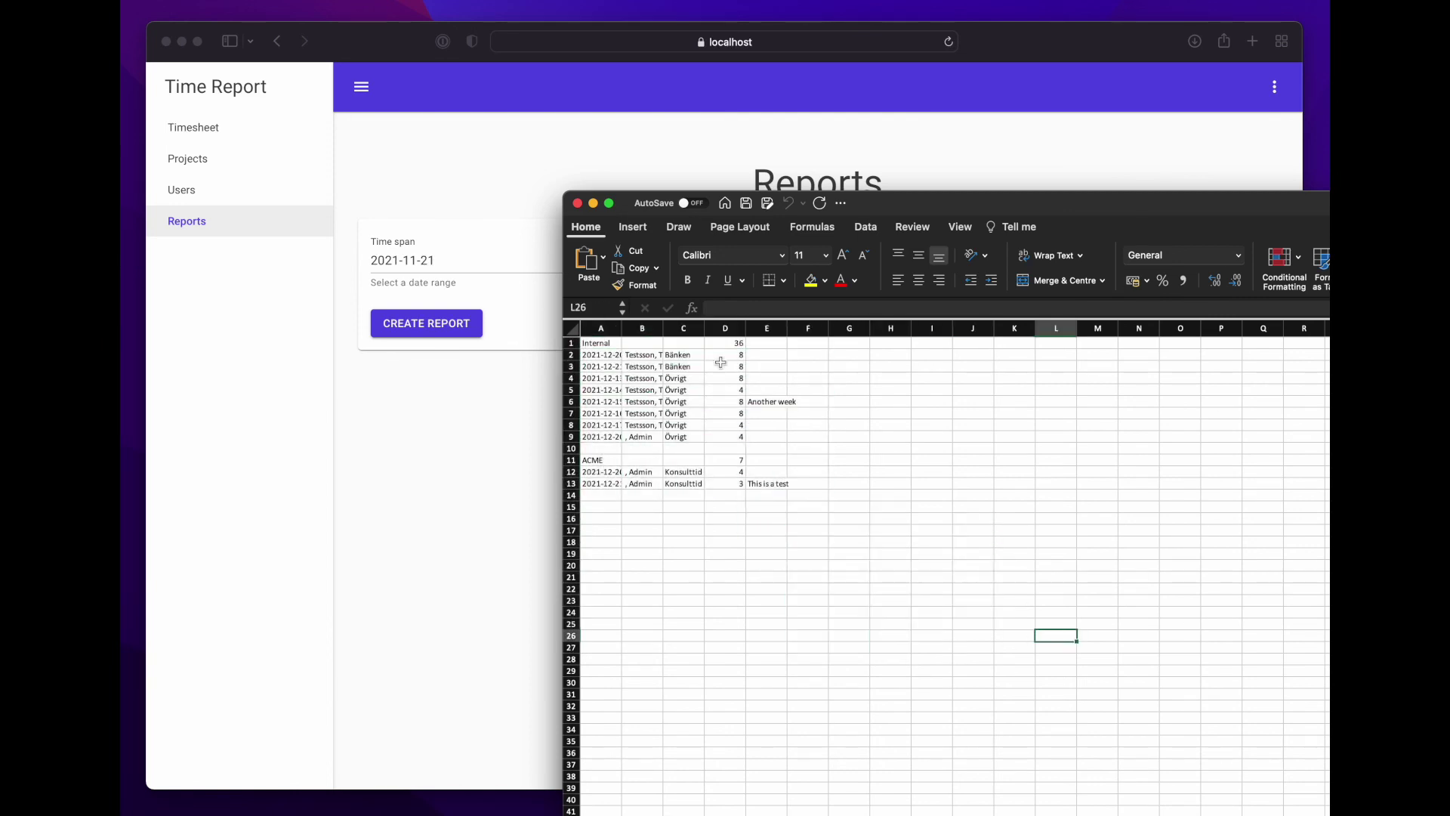
left_click_drag(621, 326, 790, 333)
left_click(1052, 429)
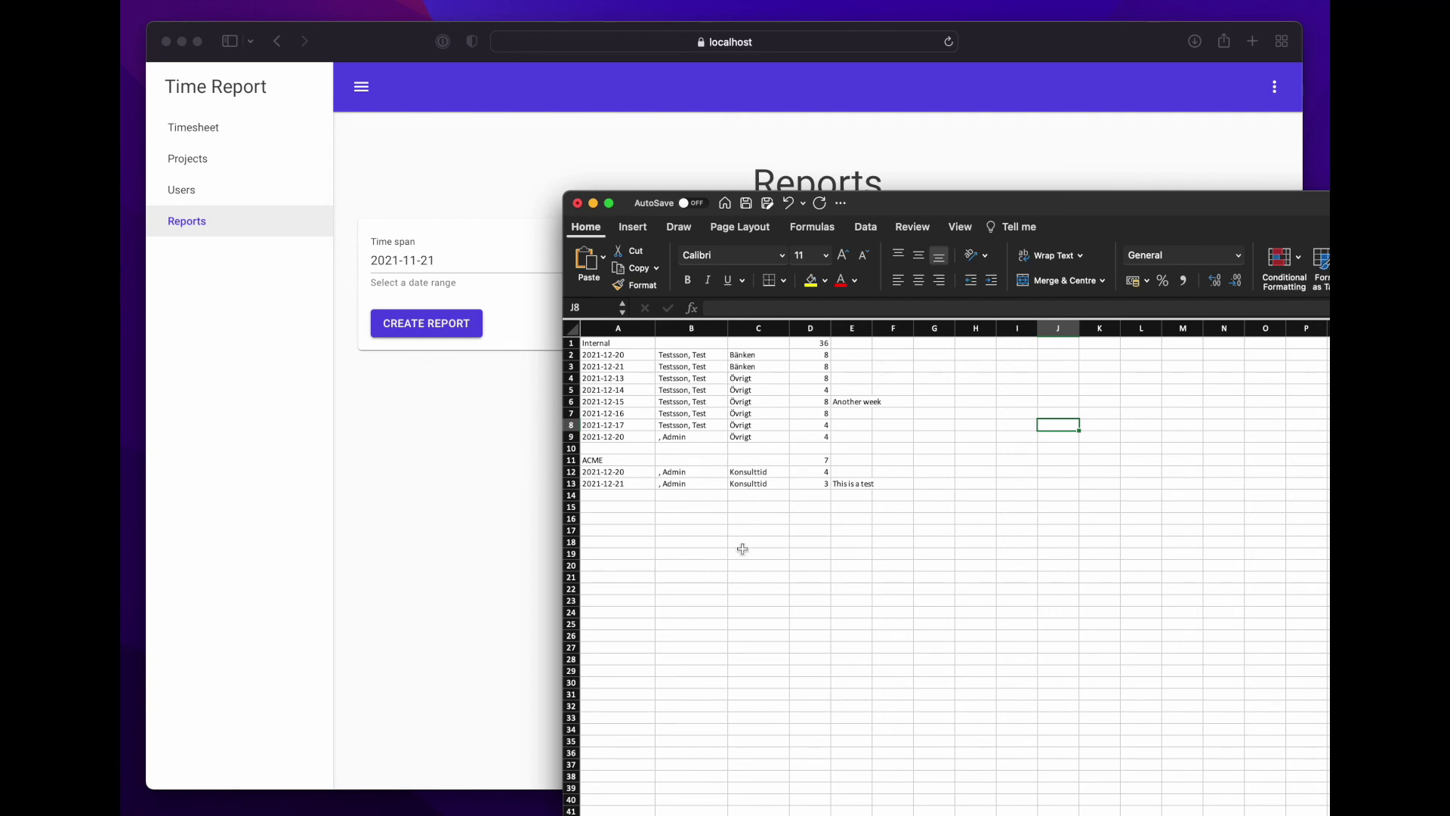
left_click(578, 204)
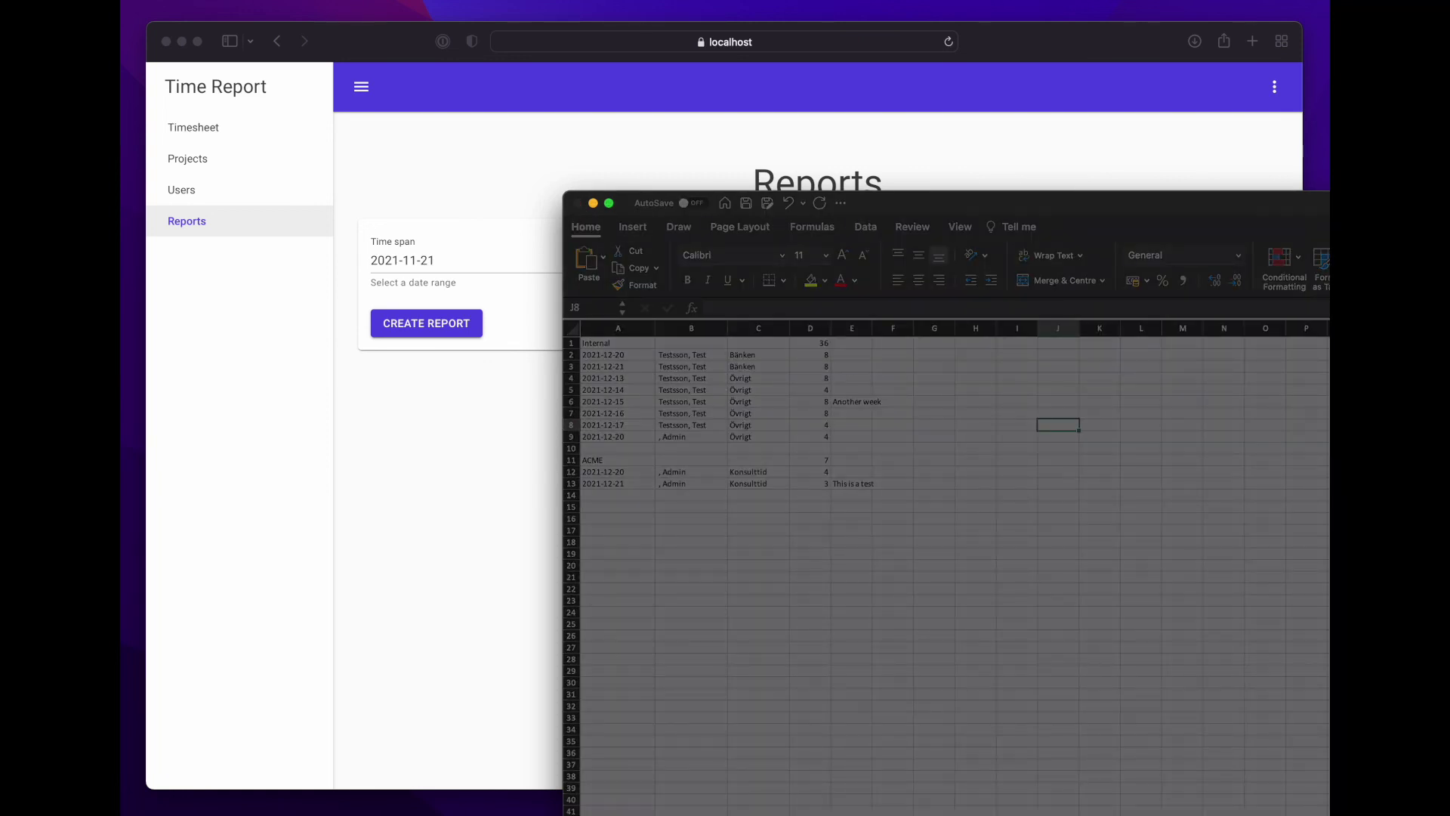